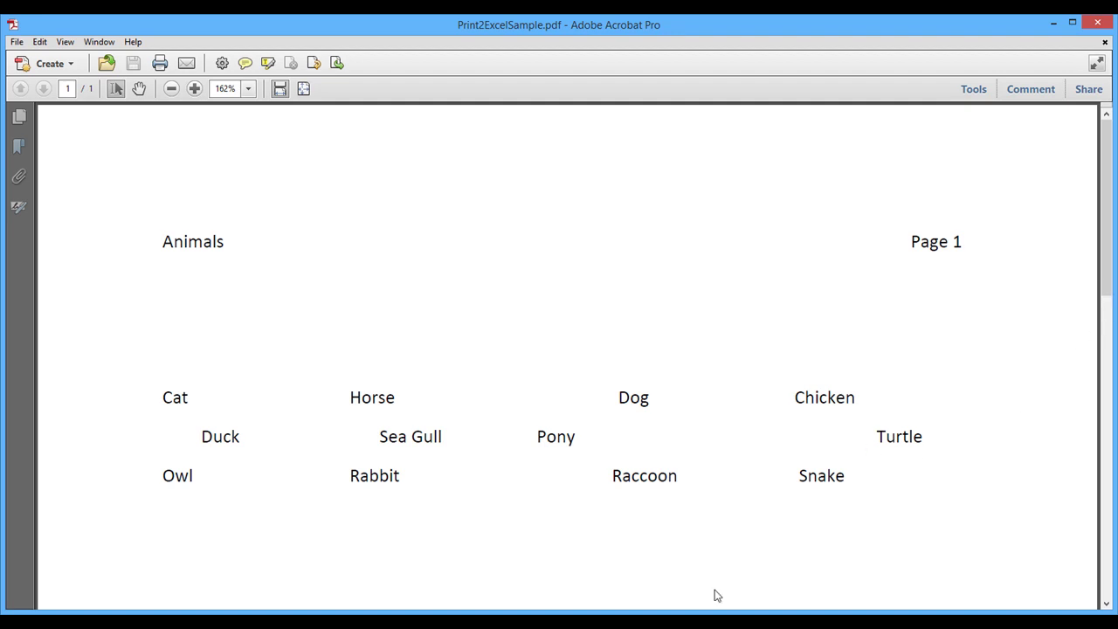
scroll(690, 542, down, 3)
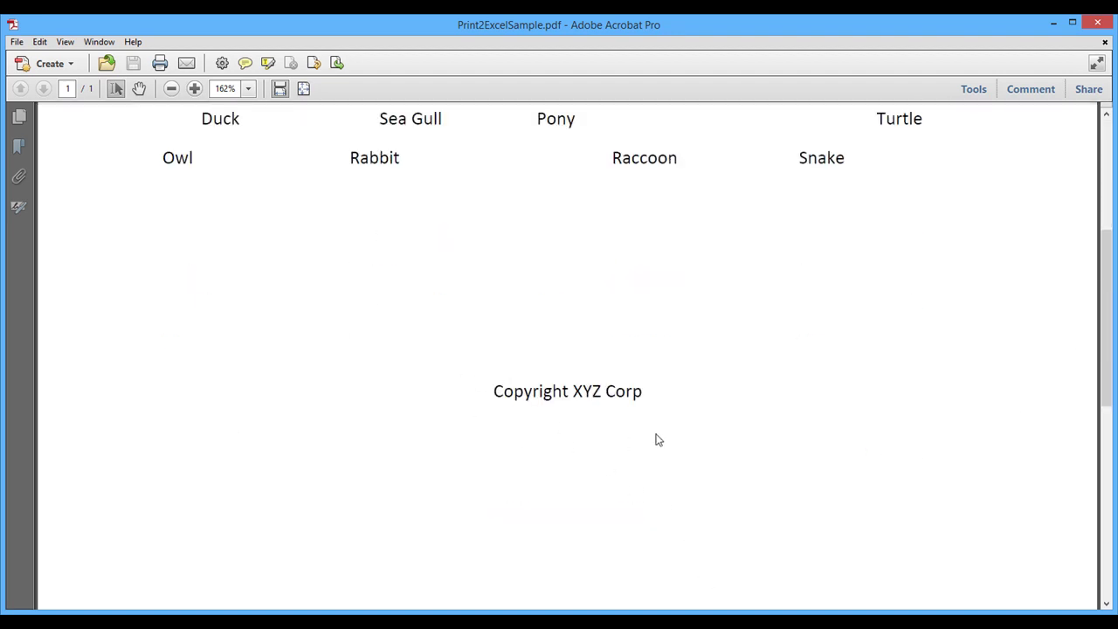
scroll(658, 425, up, 3)
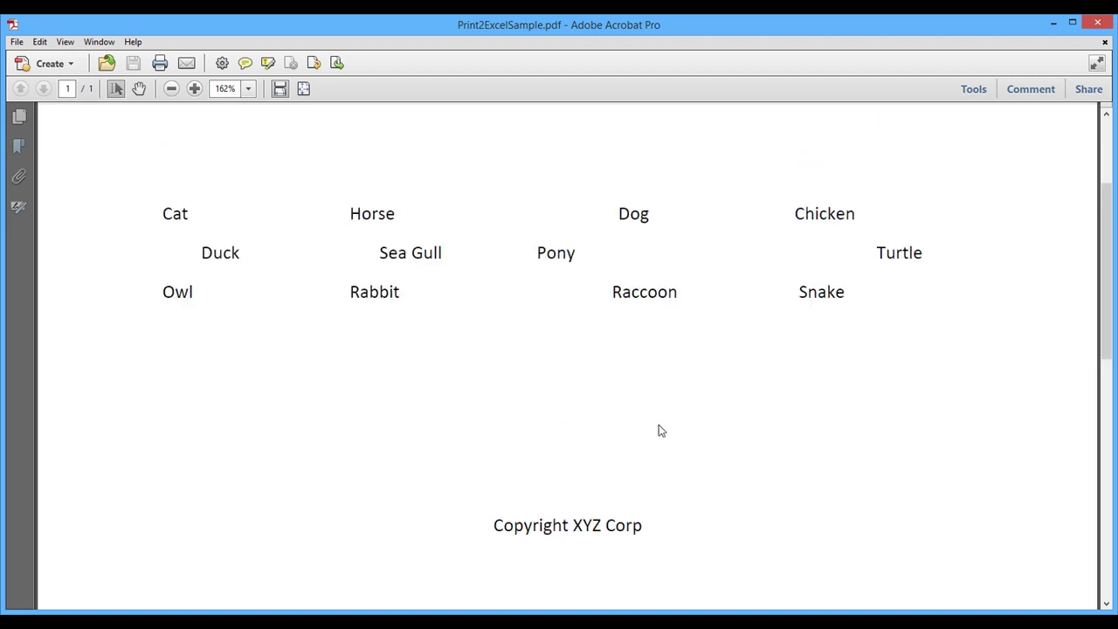
scroll(661, 429, down, 1)
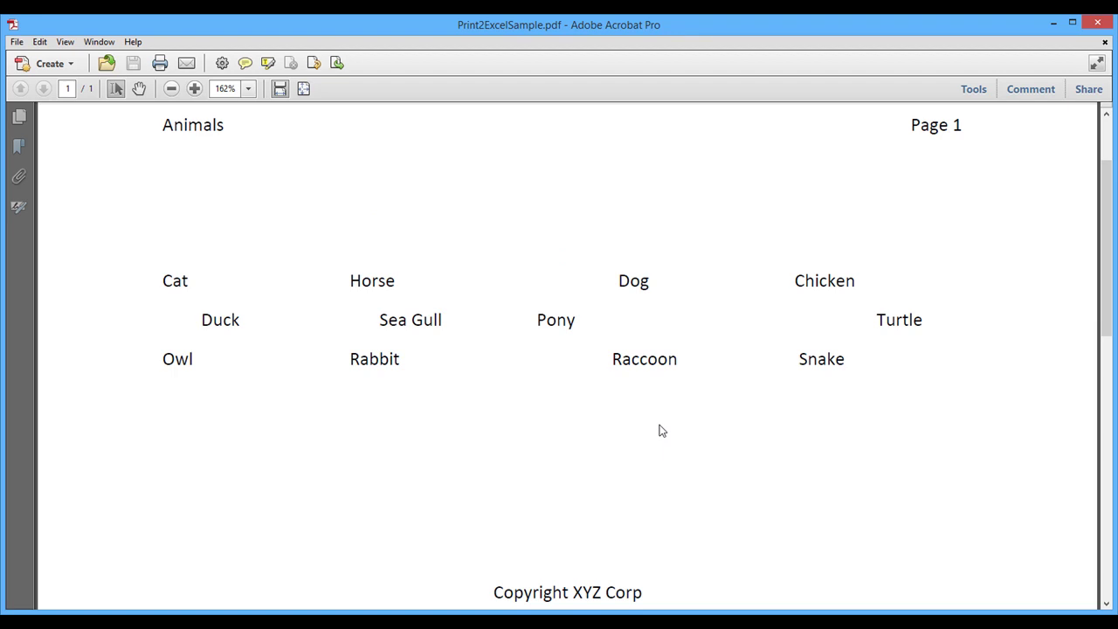
scroll(661, 430, up, 4)
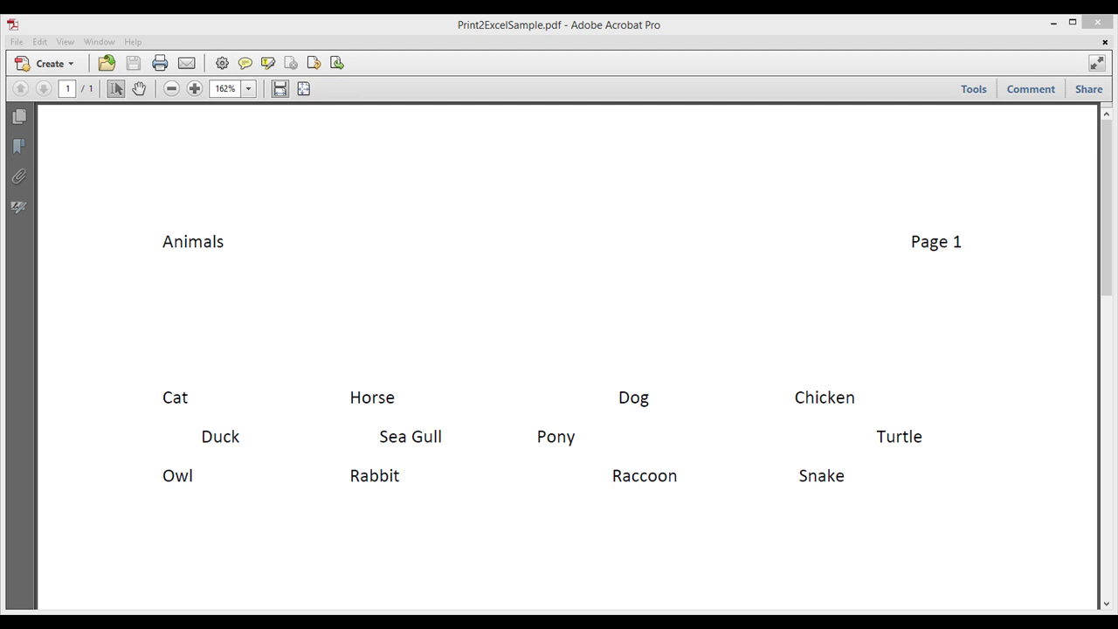
- Print all pages of the PDF at actual size with the Print2Excel Print Driver to open the Print2Excel conversion dialog
click(331, 35)
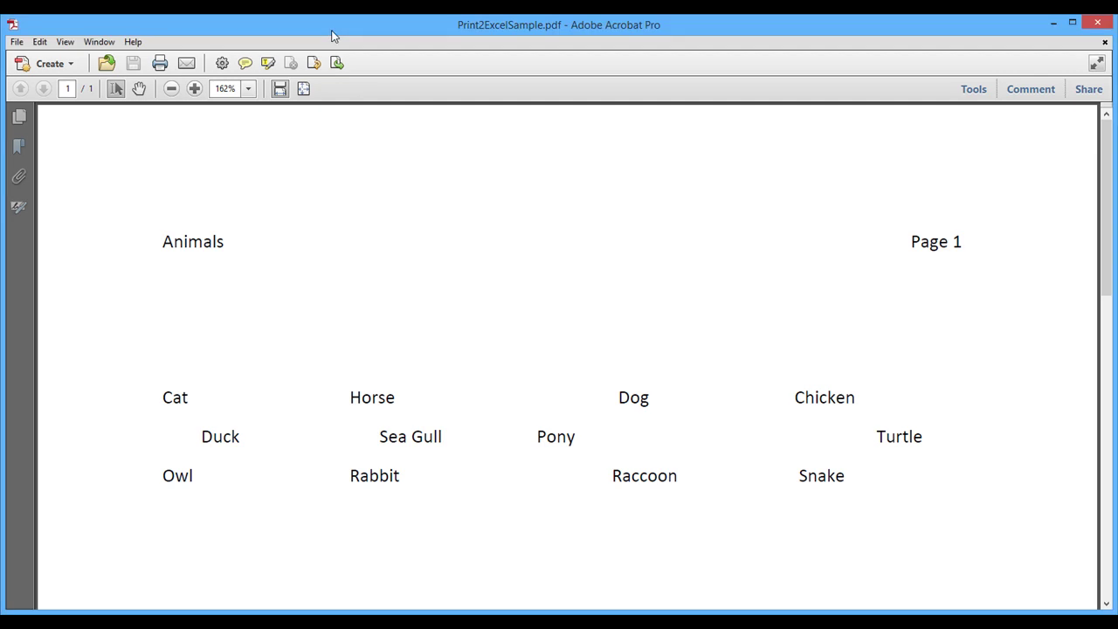
key(ctrl+p)
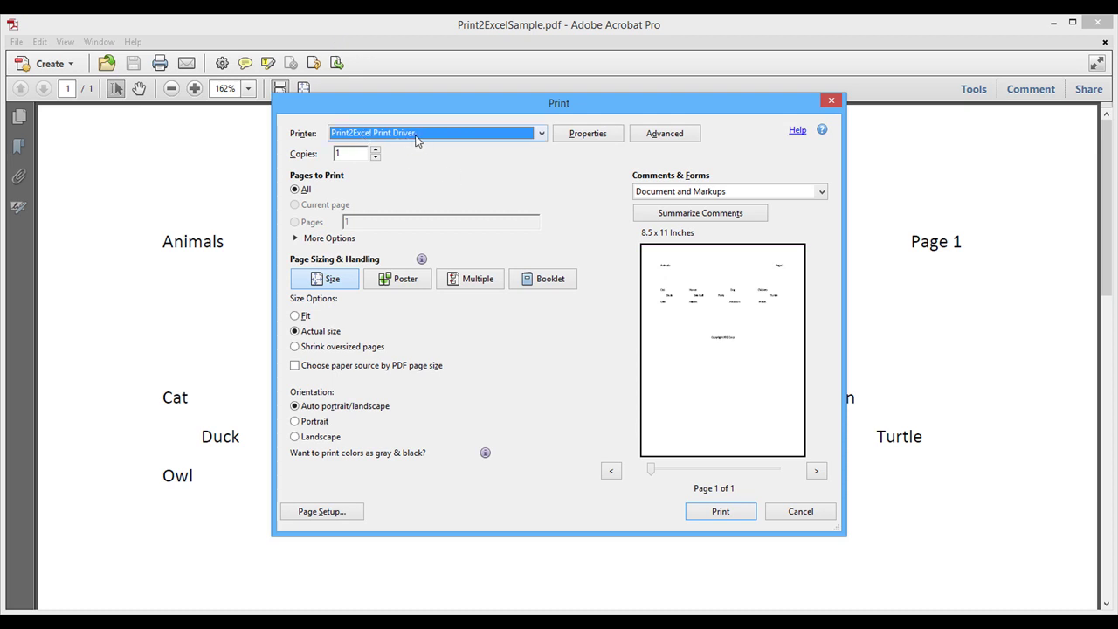
click(703, 508)
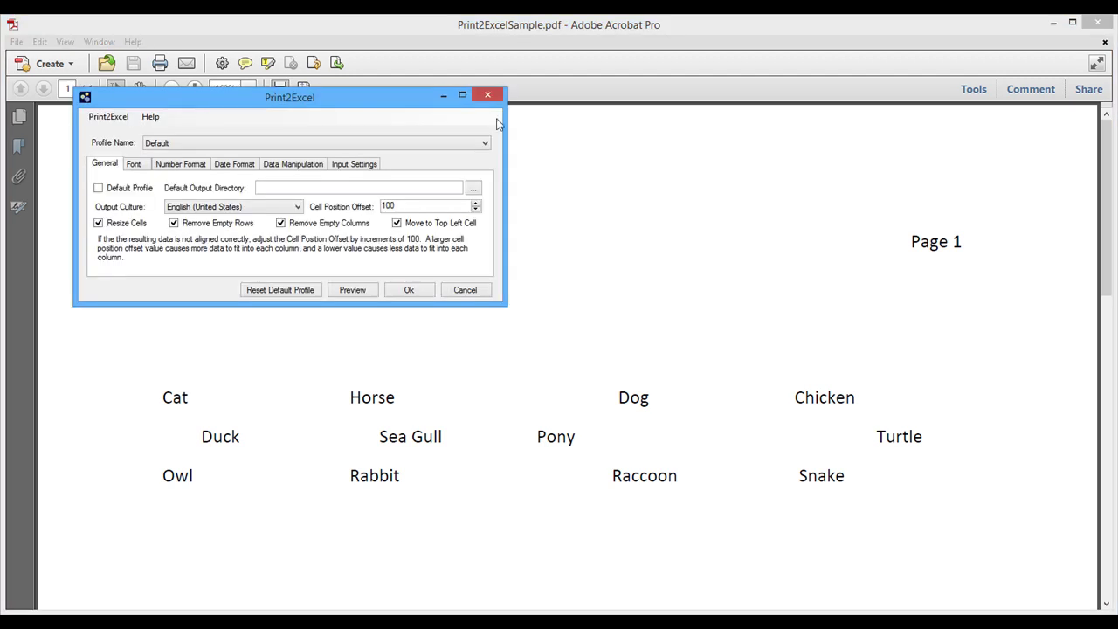
drag(359, 102, 653, 185)
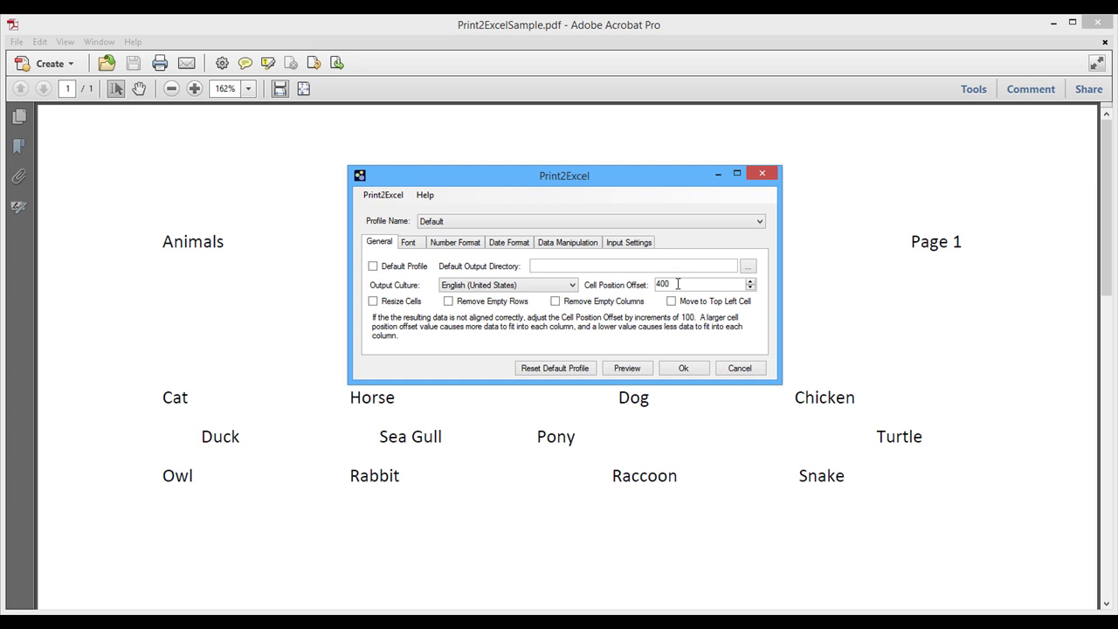
- Review the Print2Excel font, number format, date format, data manipulation, input and general settings, including the number format and dates-with-dashes choices
drag(647, 181, 637, 135)
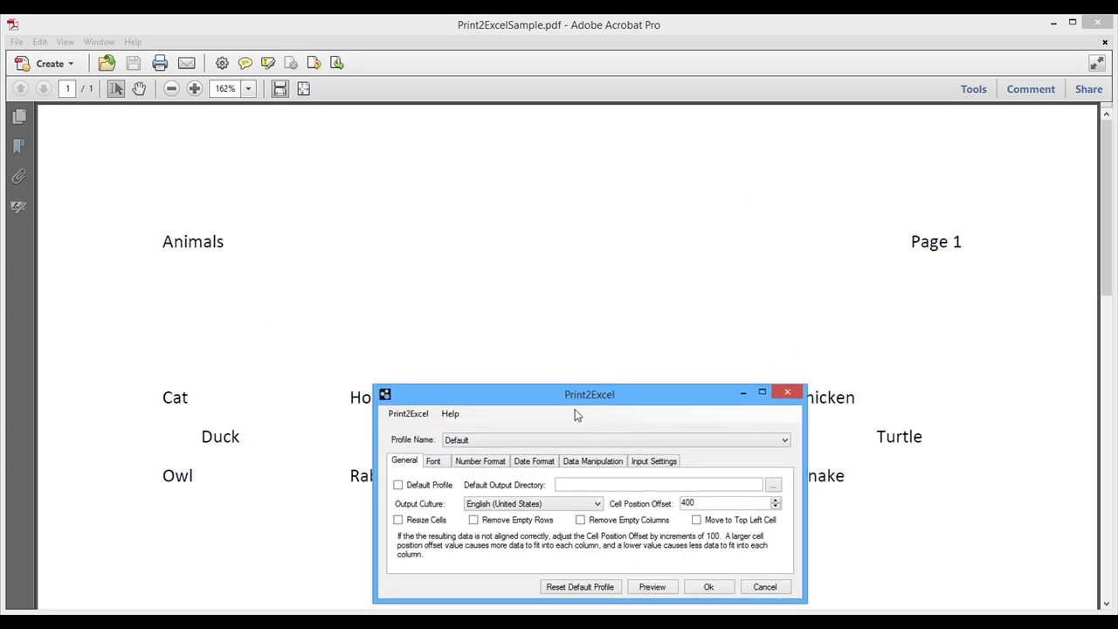
drag(575, 399, 560, 203)
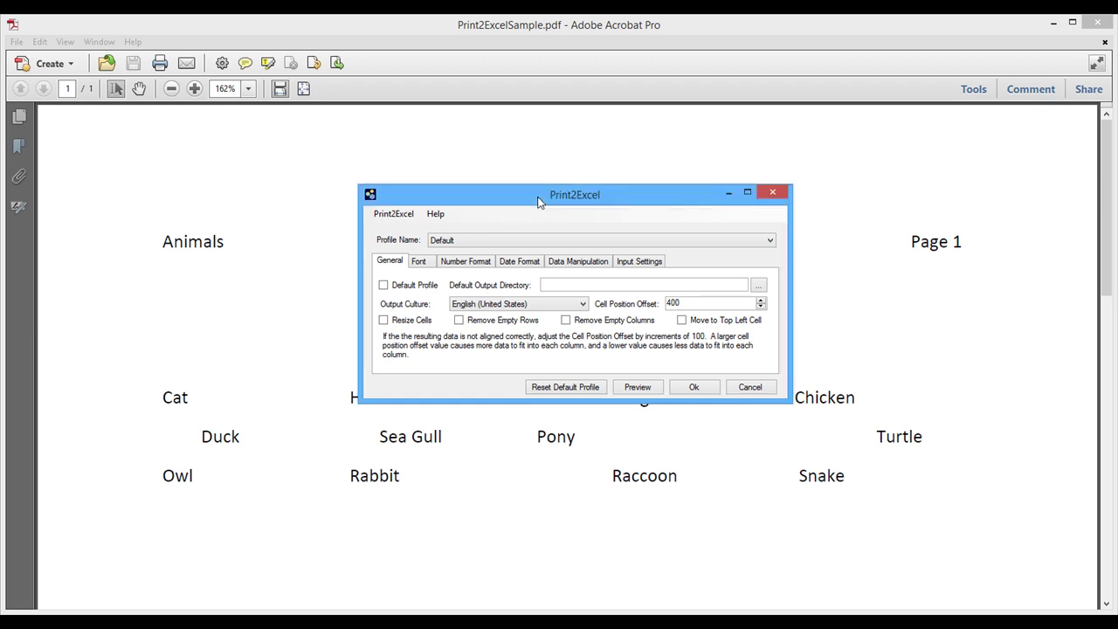
click(420, 263)
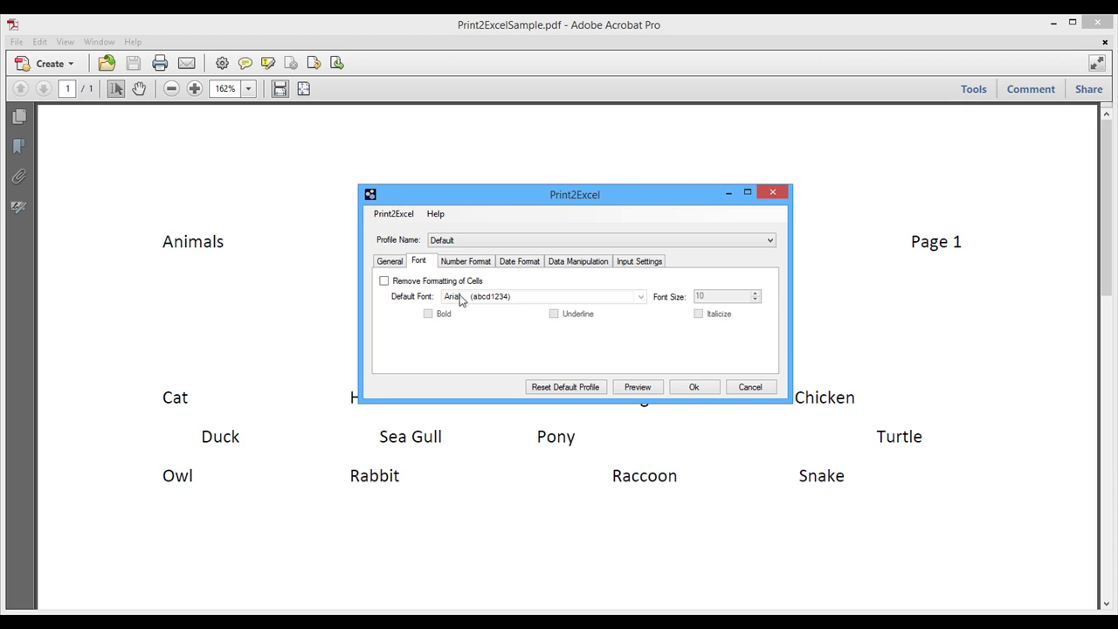
click(471, 264)
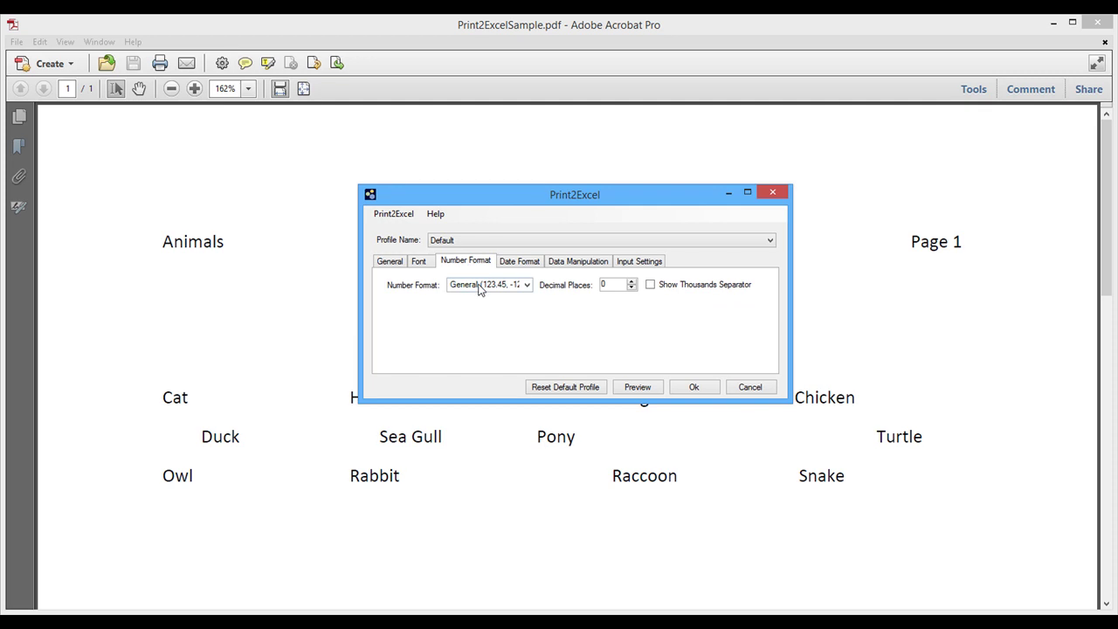
click(479, 289)
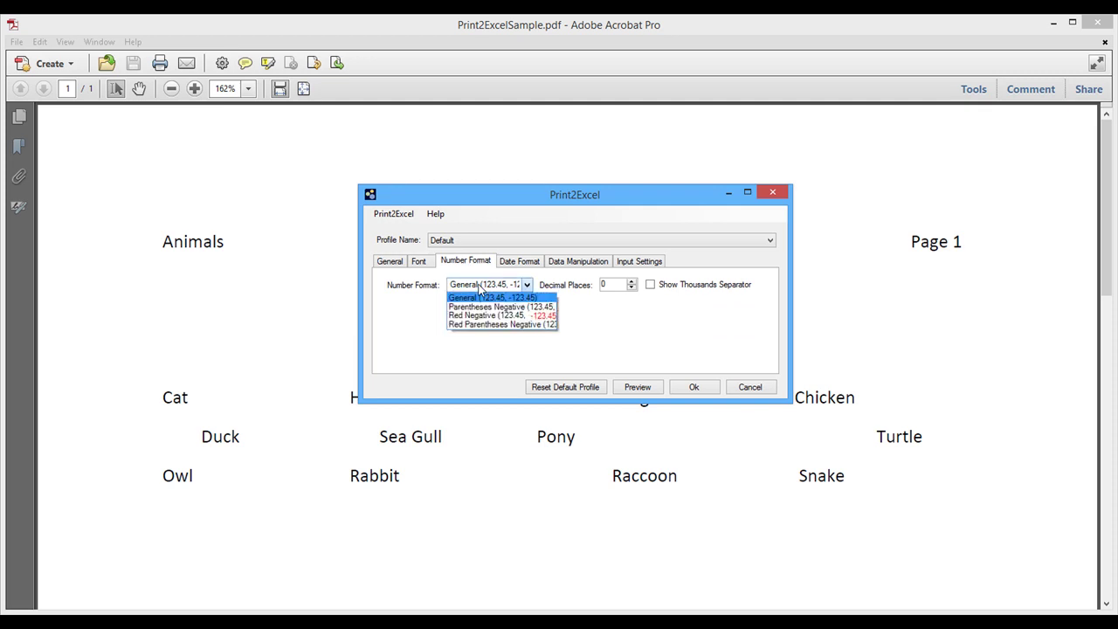
click(478, 288)
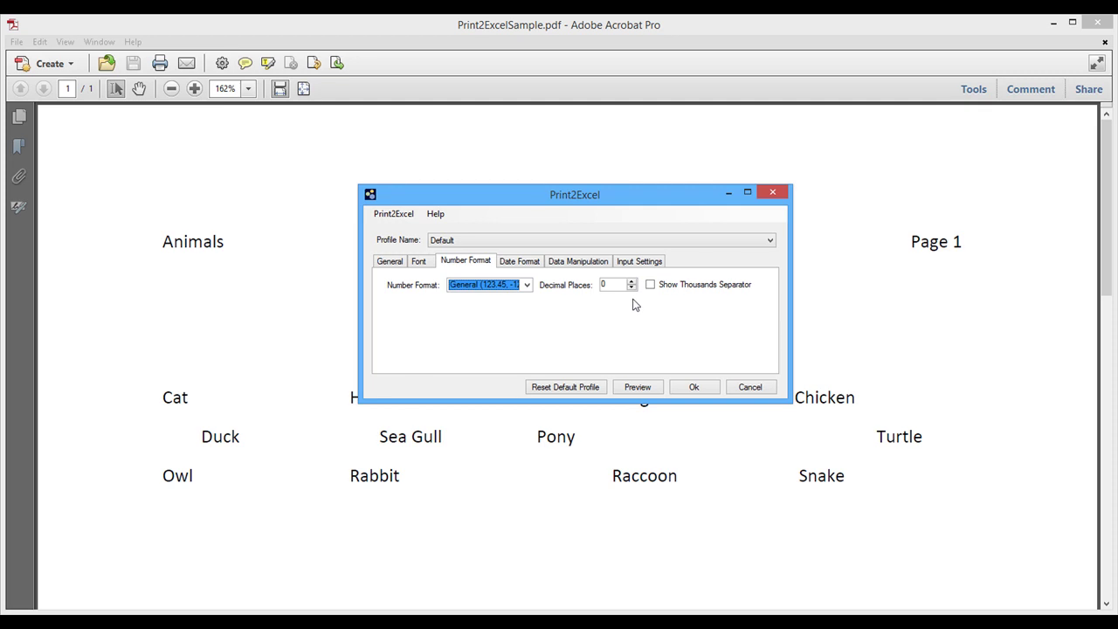
click(524, 262)
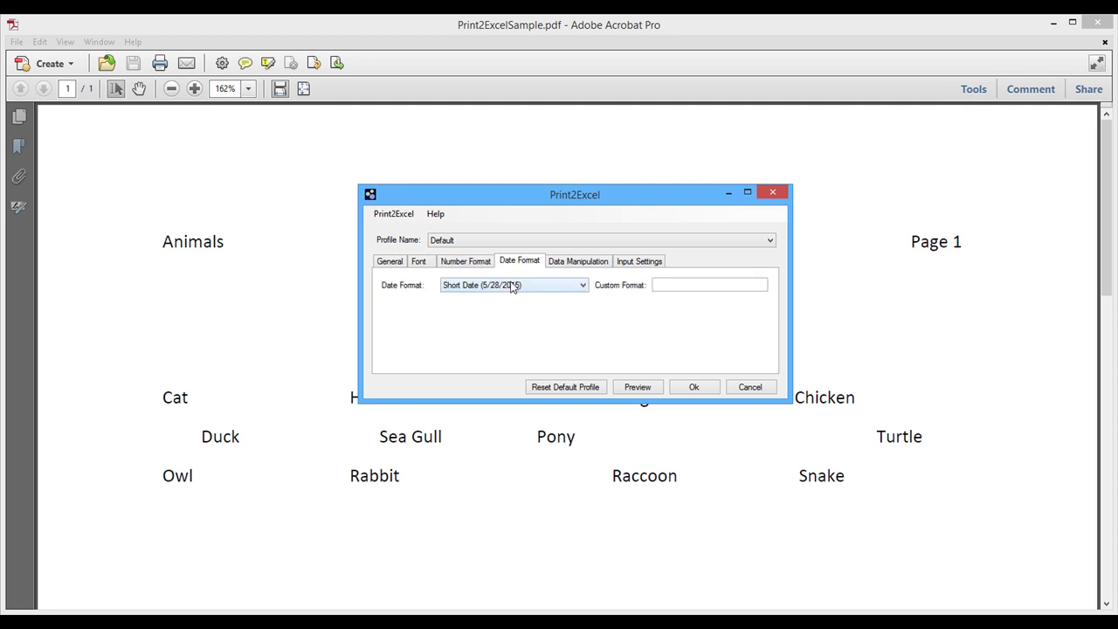
click(567, 262)
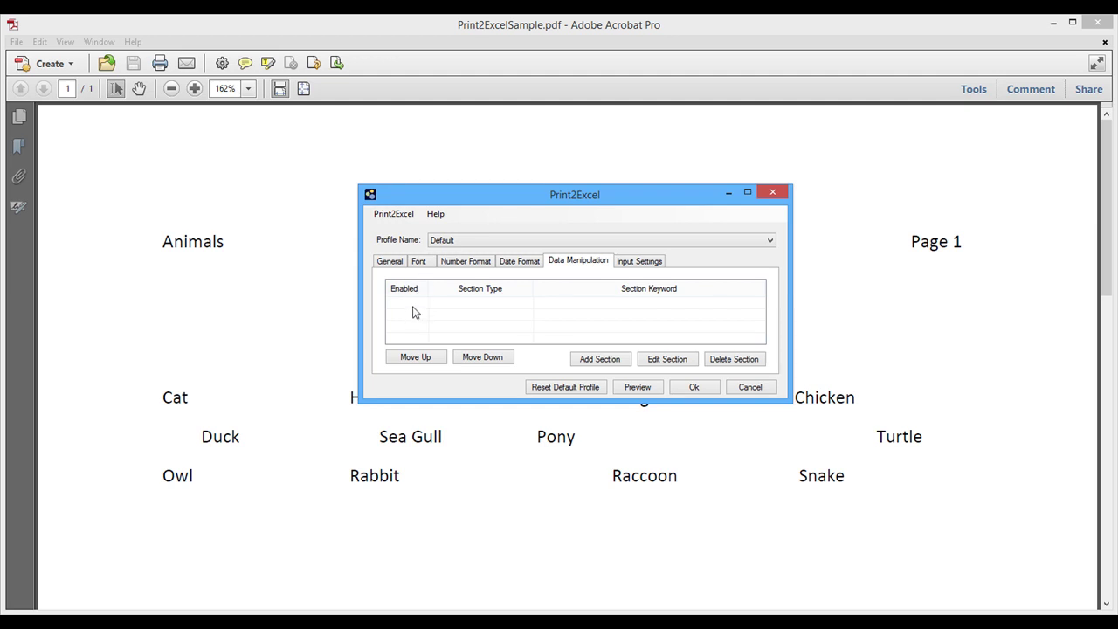
click(631, 264)
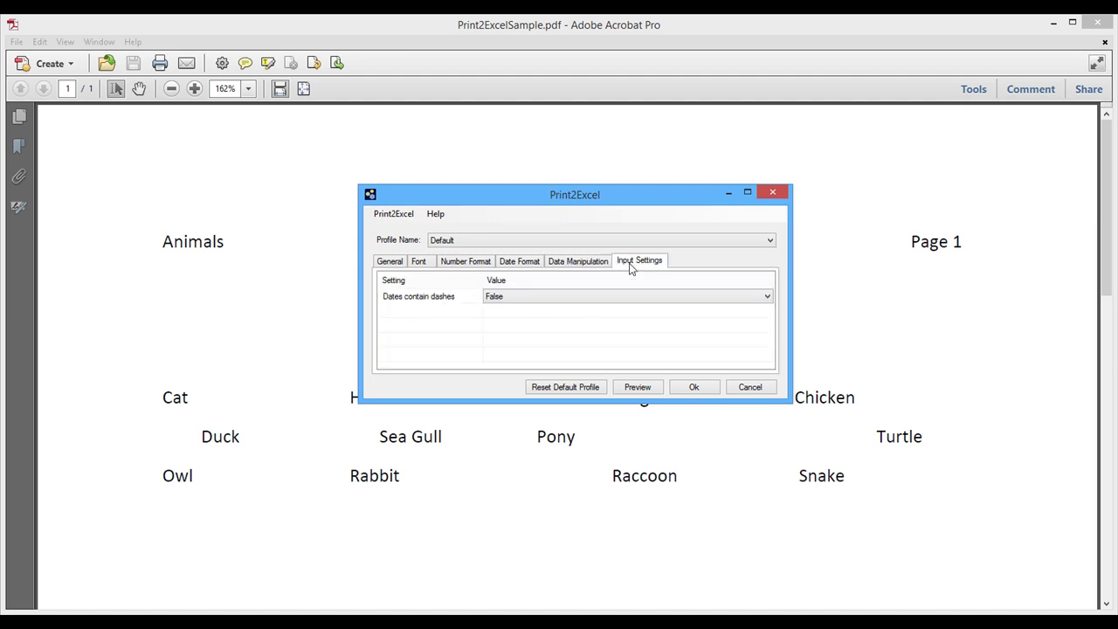
click(542, 297)
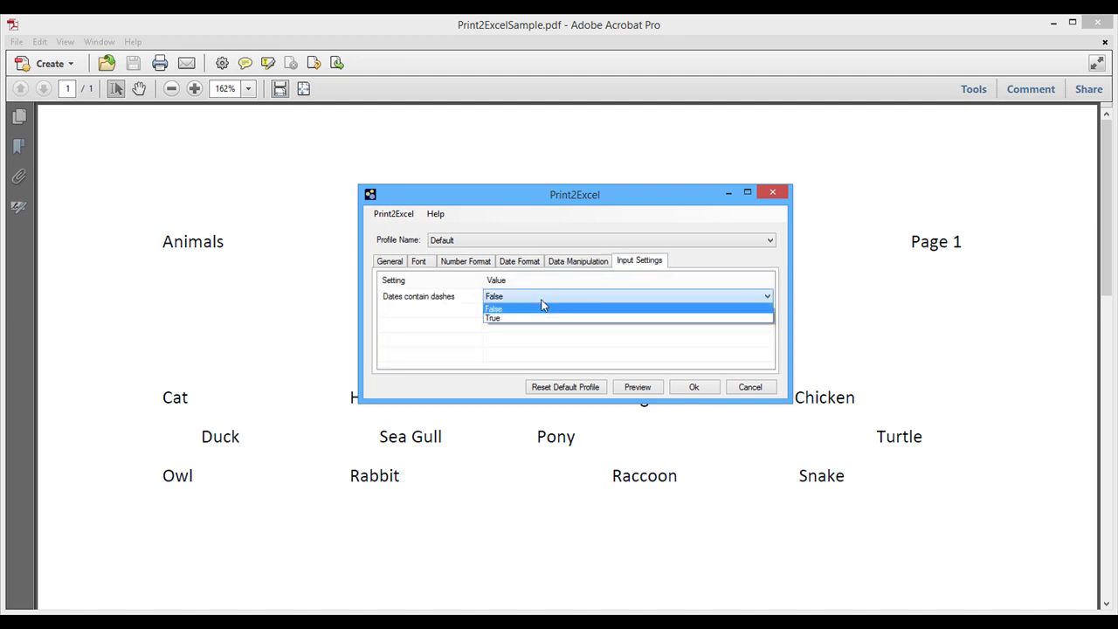
click(520, 310)
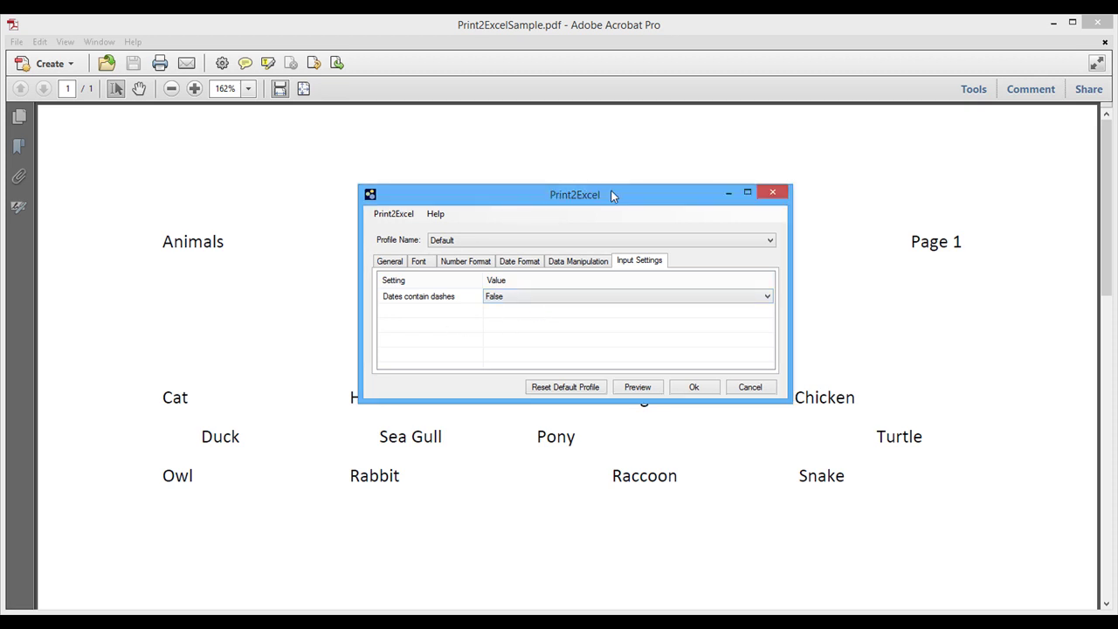
click(394, 265)
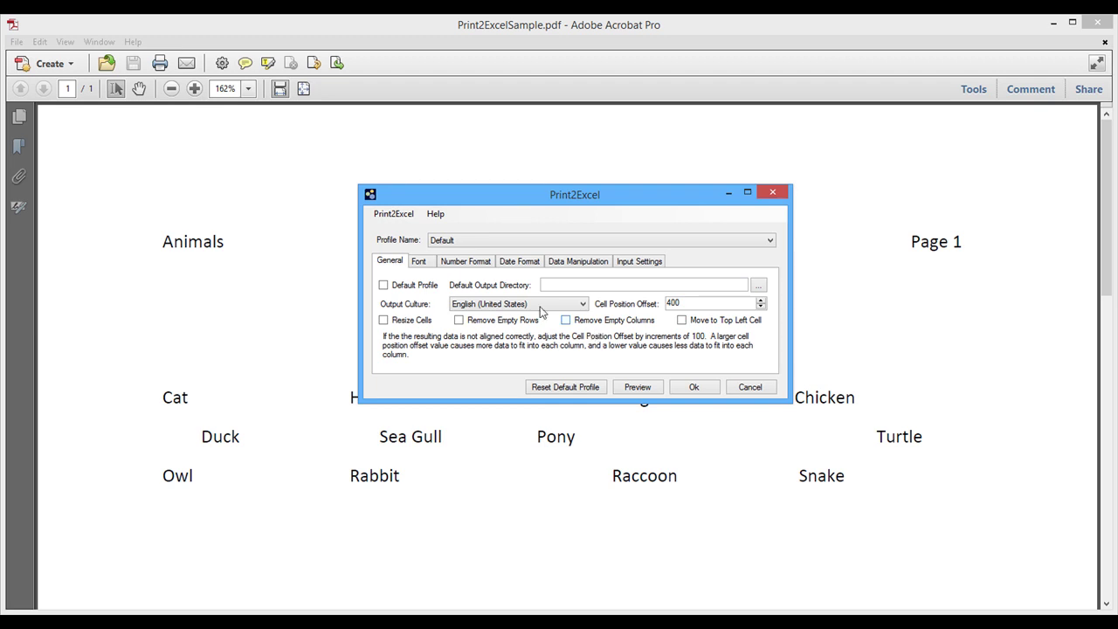
- Add a new conversion profile named Sample
click(395, 216)
mouse_move(406, 231)
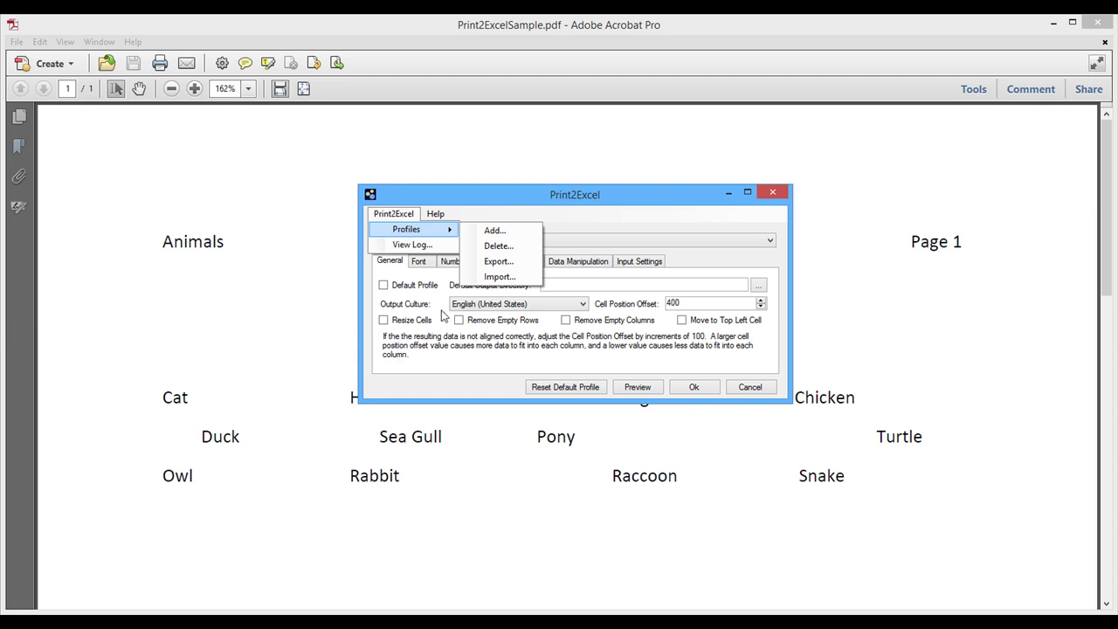
click(494, 231)
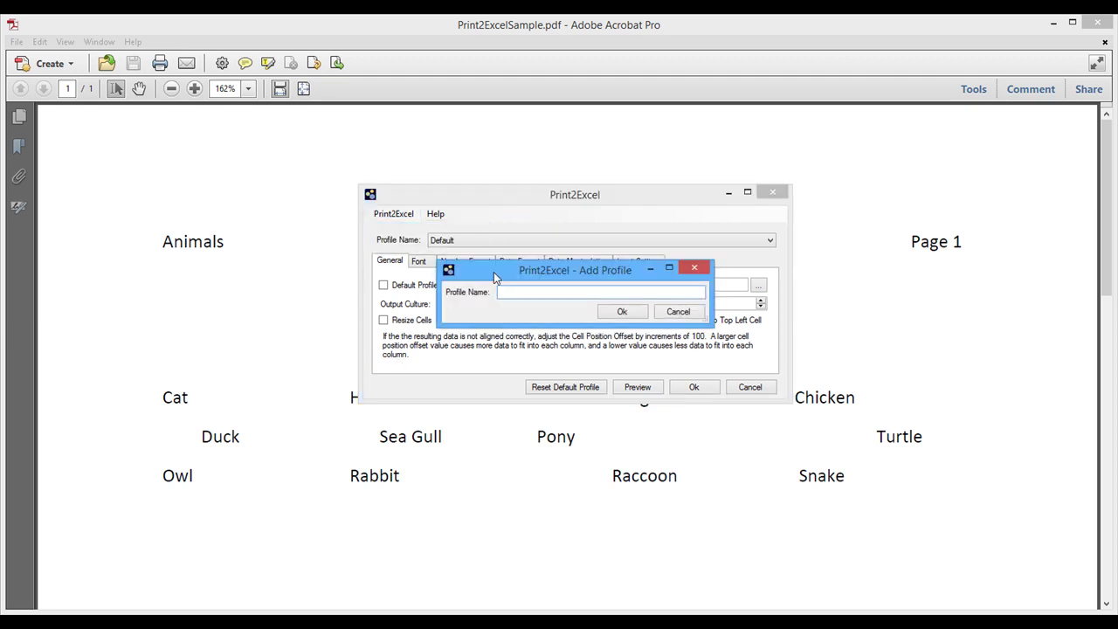
text(Sample)
click(609, 316)
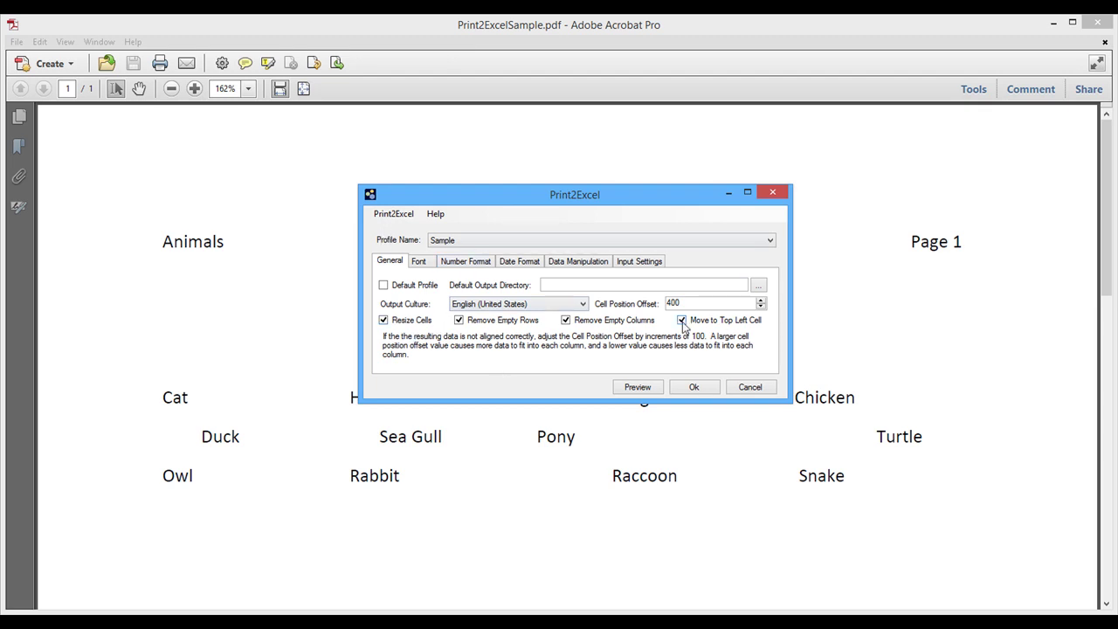
- Turn off Resize Cells, Remove Empty Rows, Remove Empty Columns and Move to Top Left Cell in the Sample profile
click(385, 320)
click(460, 323)
click(573, 322)
click(703, 321)
- Preview the Sample profile's output in Excel and reposition the workbook window to compare its columns with the PDF
click(715, 545)
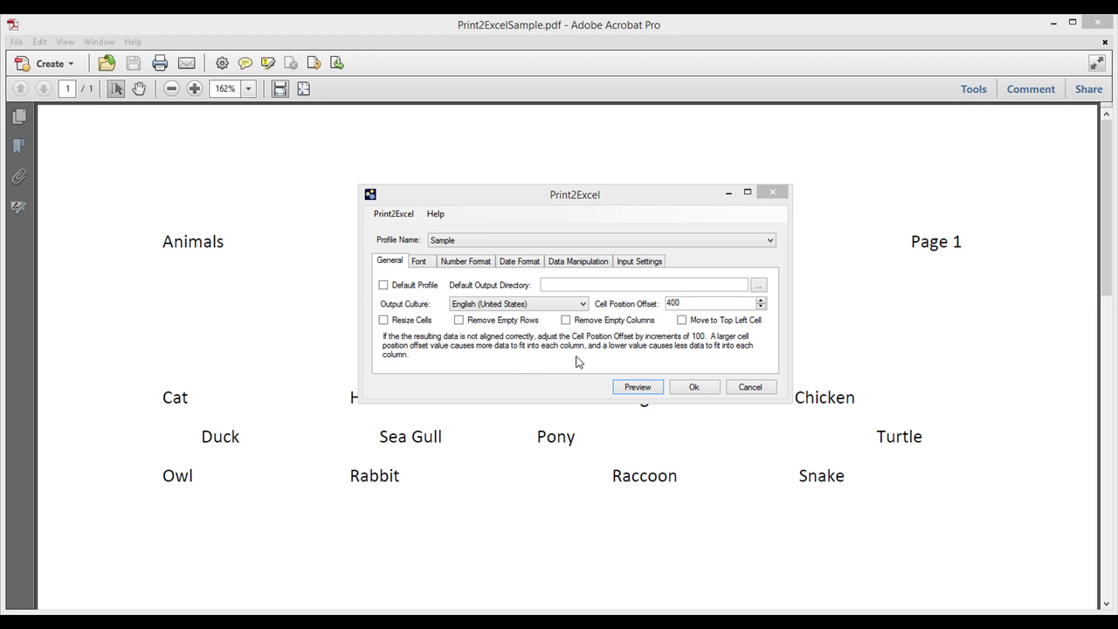
click(696, 368)
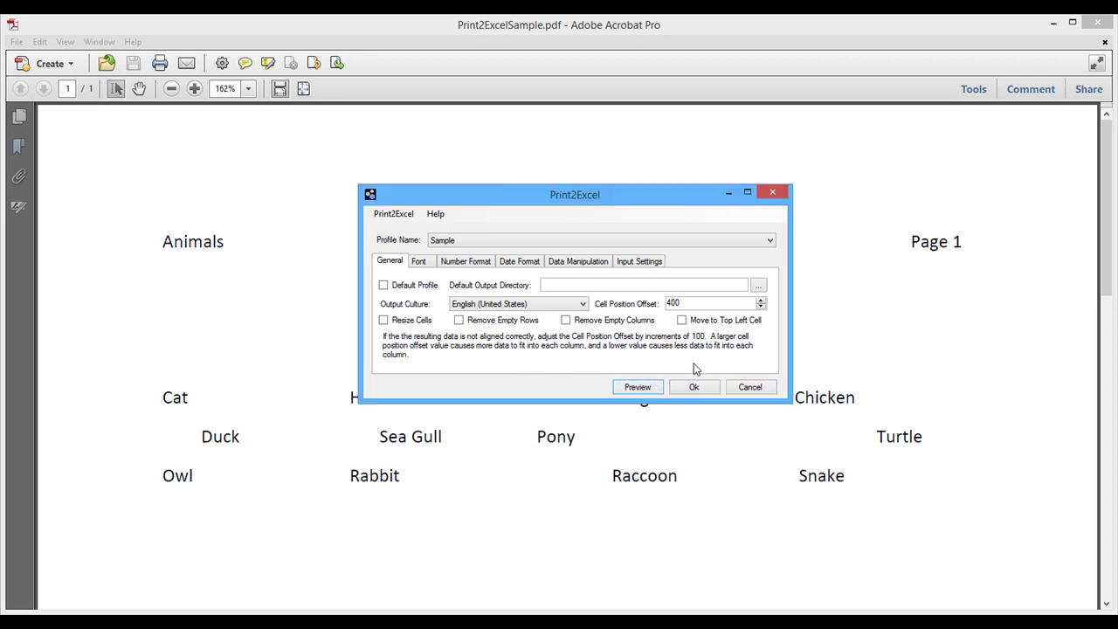
click(645, 386)
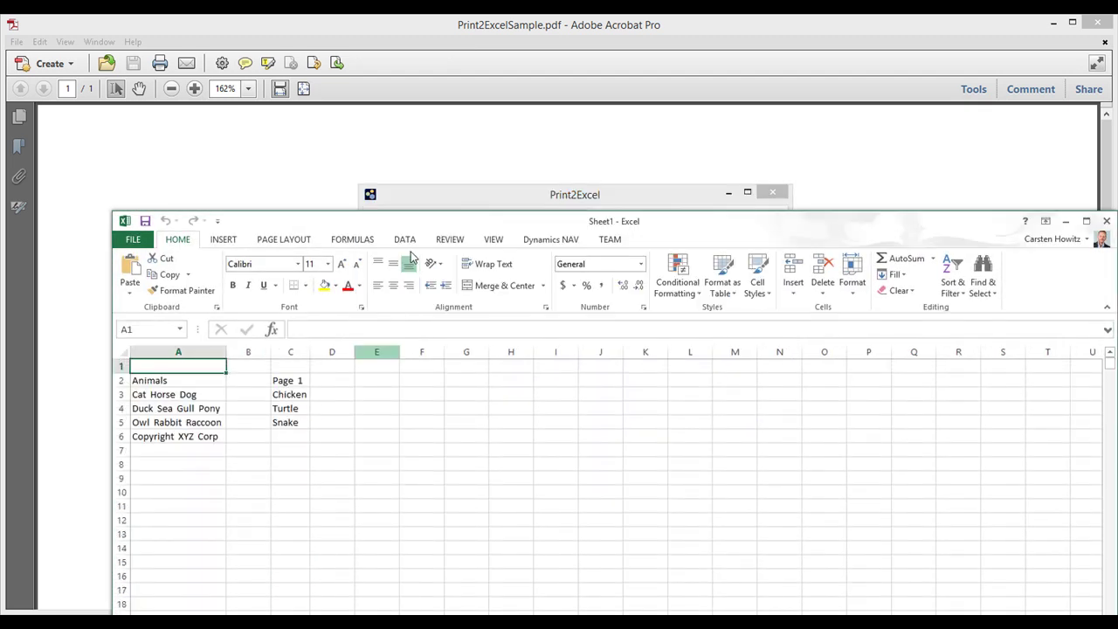
drag(405, 225, 429, 218)
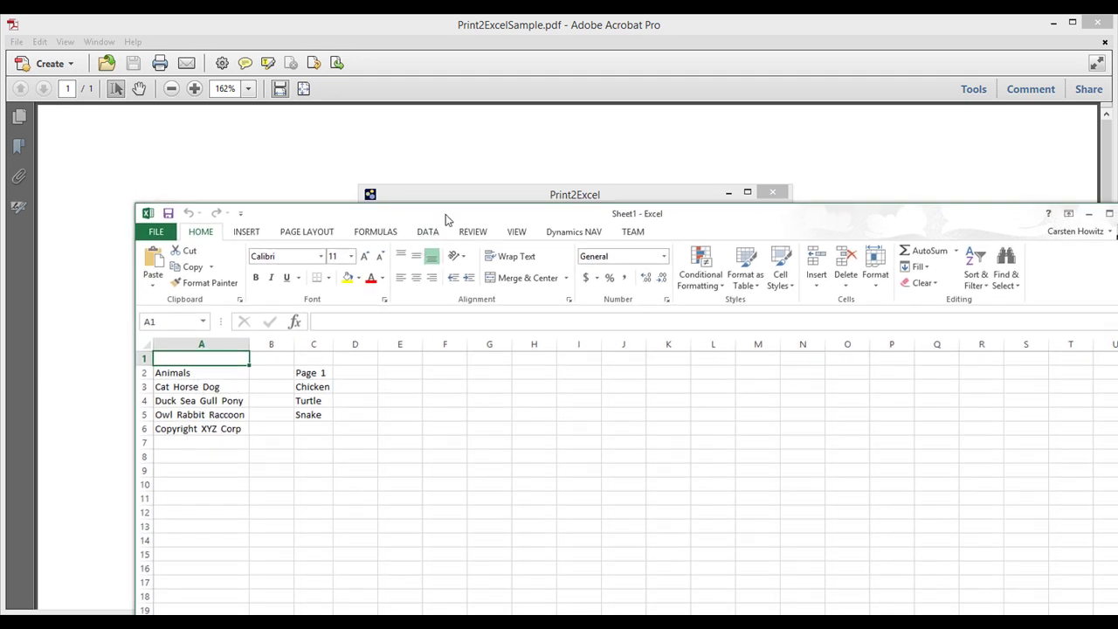
drag(446, 220, 869, 205)
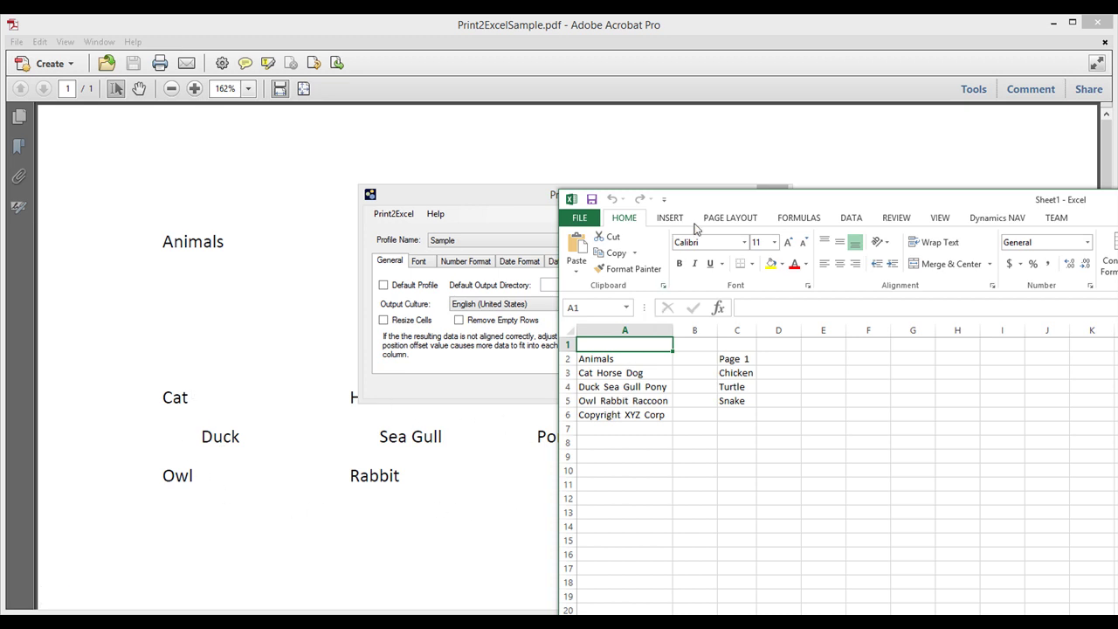
drag(737, 199, 555, 213)
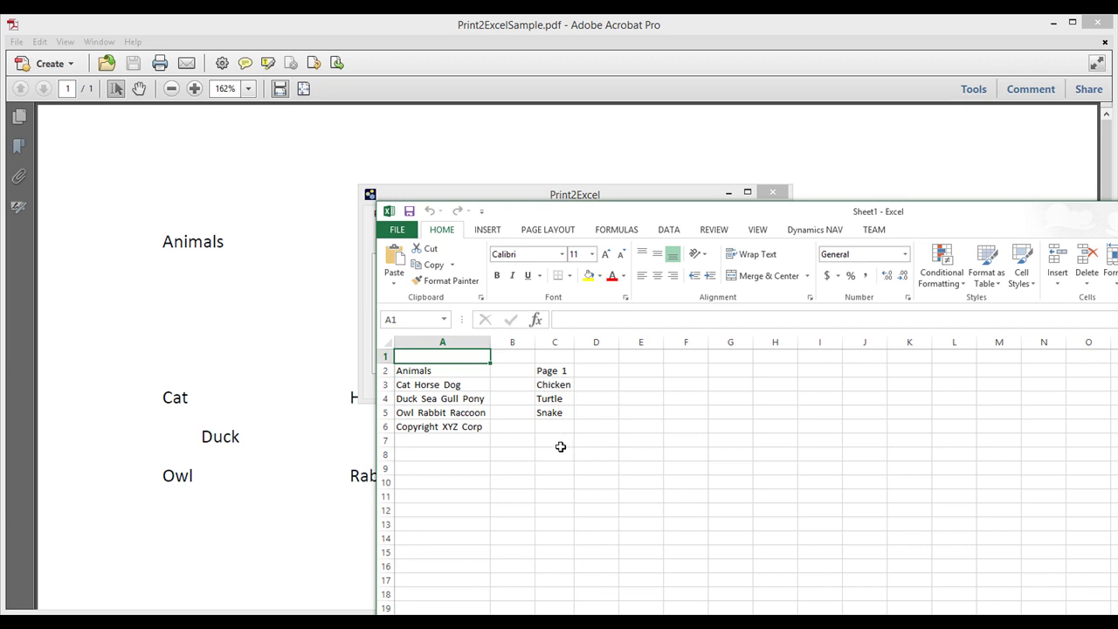
- Check the Sample profile's Cell Position Offset, and close the preview workbook without saving it
click(547, 194)
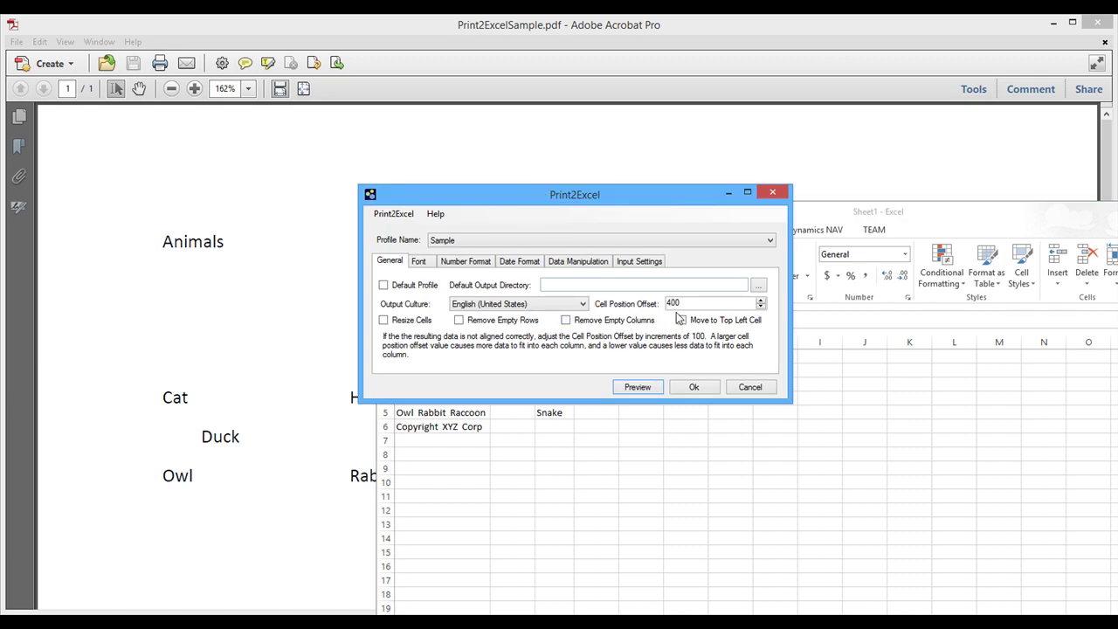
click(810, 213)
click(388, 210)
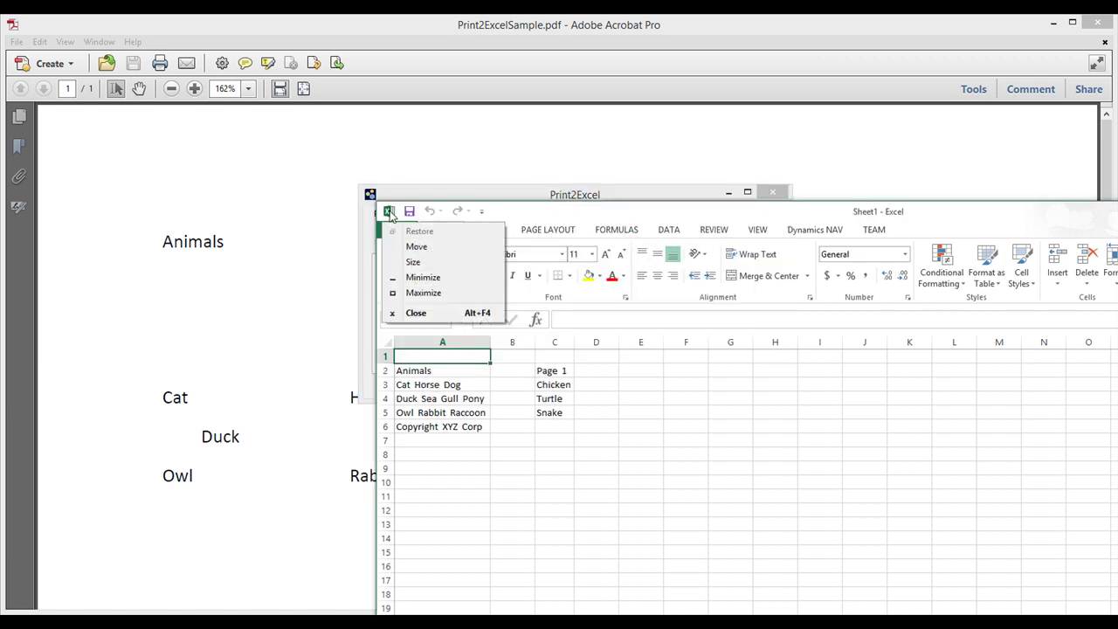
click(414, 312)
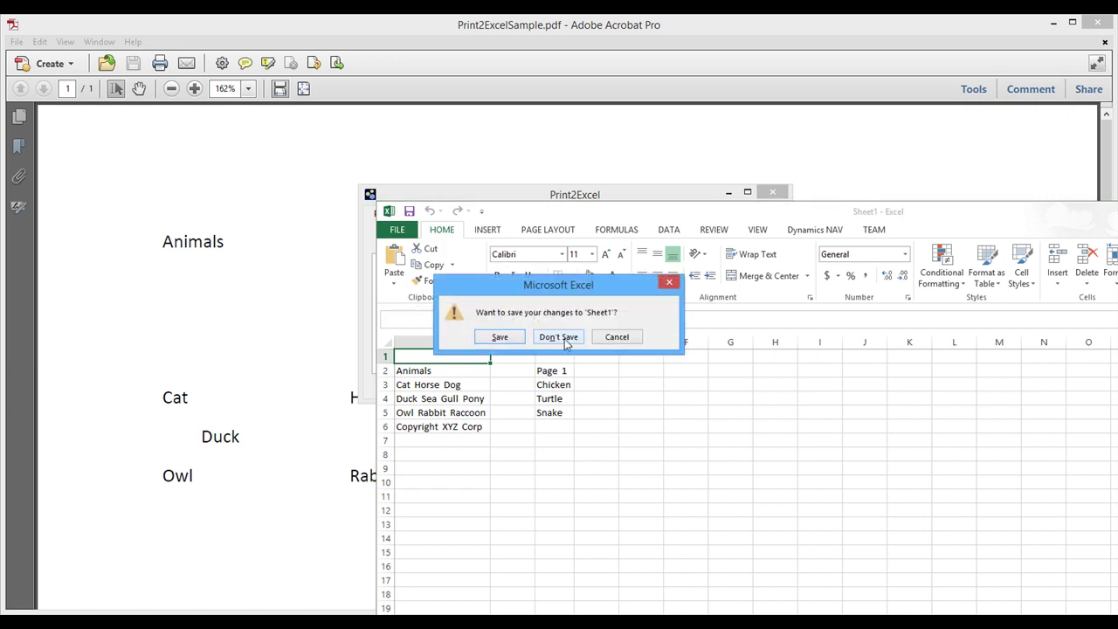
click(563, 340)
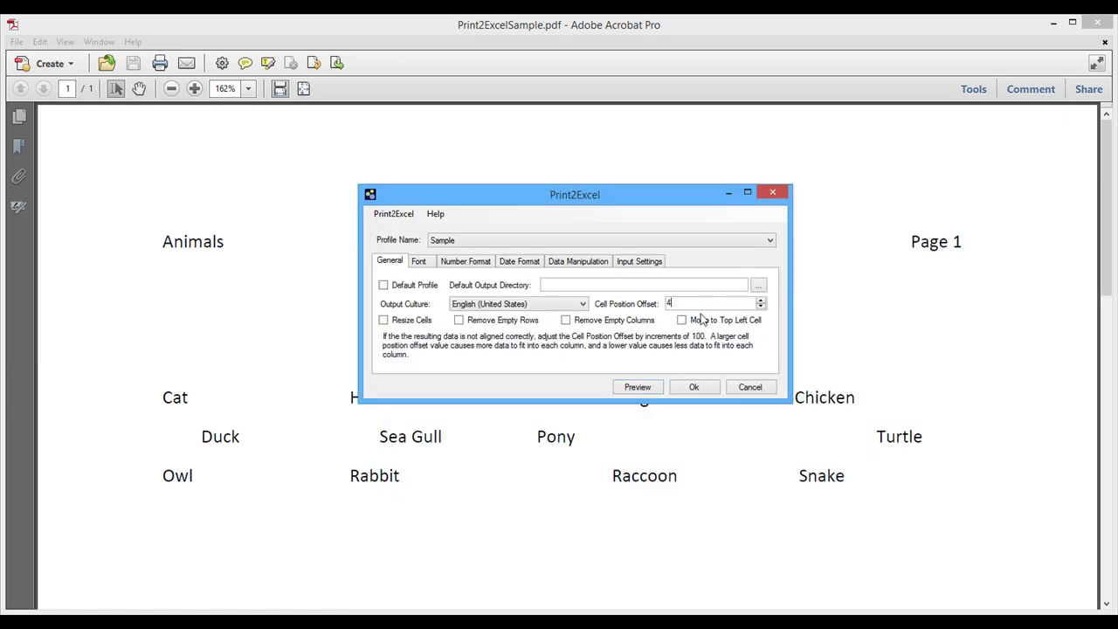
- Set the Sample profile's Cell Position Offset to 100 and preview the output in Excel again
text(100)
click(638, 389)
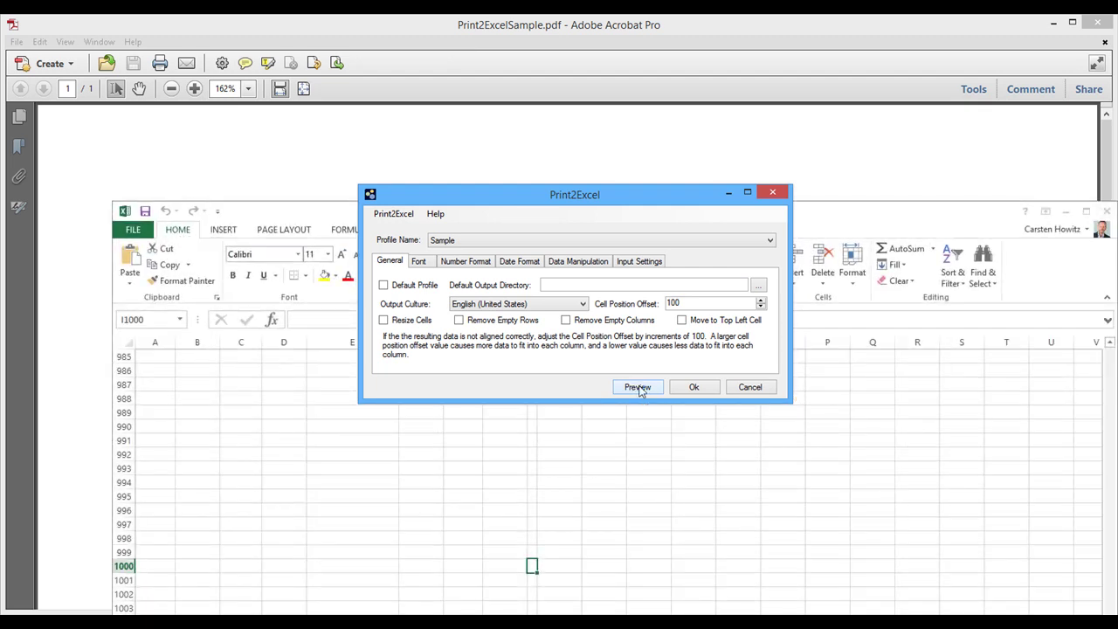
click(230, 401)
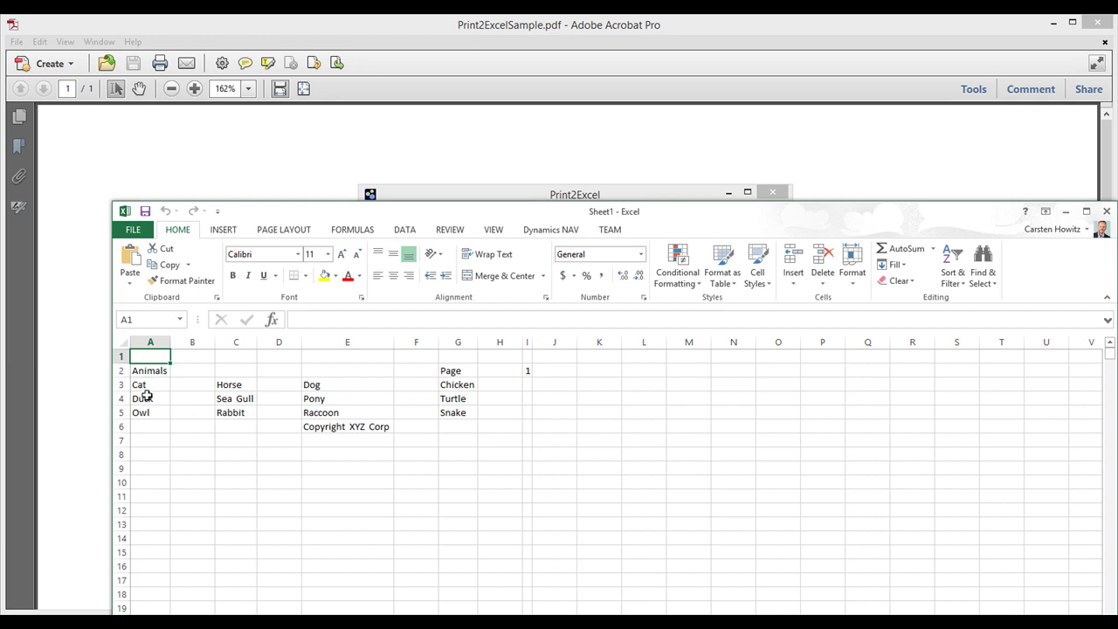
- Compare the 100-offset preview workbook's columns with the PDF, and close the workbook without saving it
drag(252, 215, 507, 180)
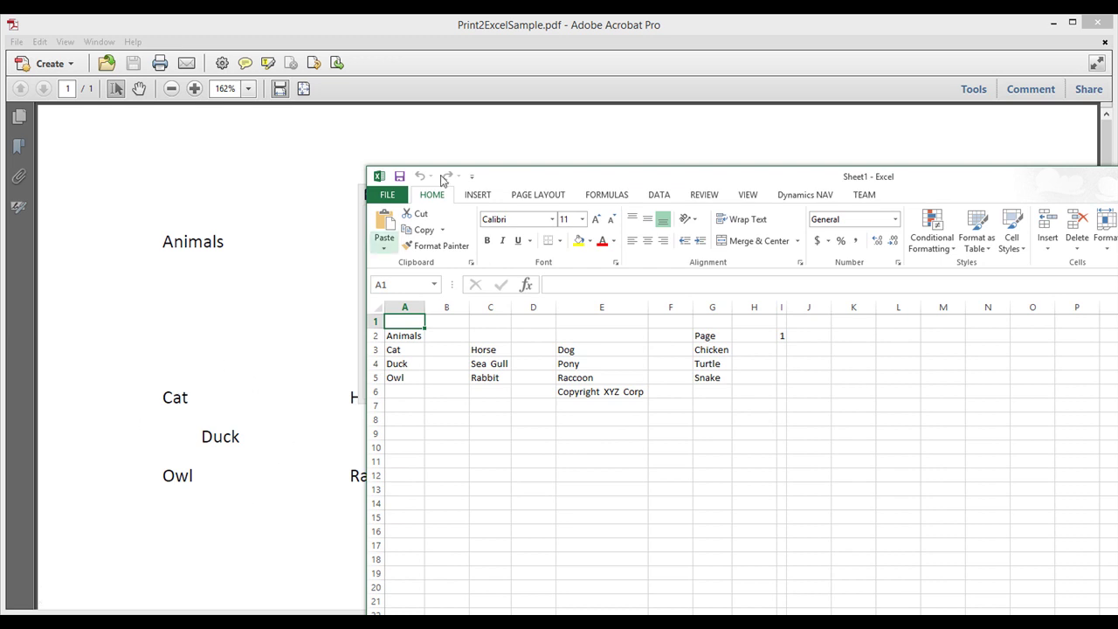
drag(510, 177, 231, 229)
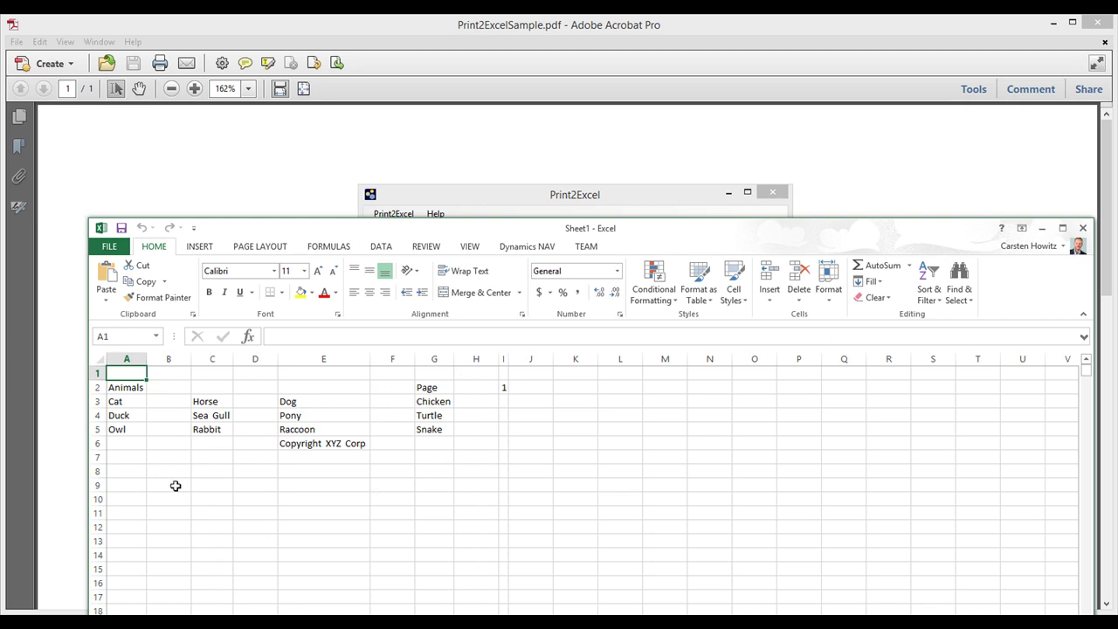
scroll(302, 576, down, 2)
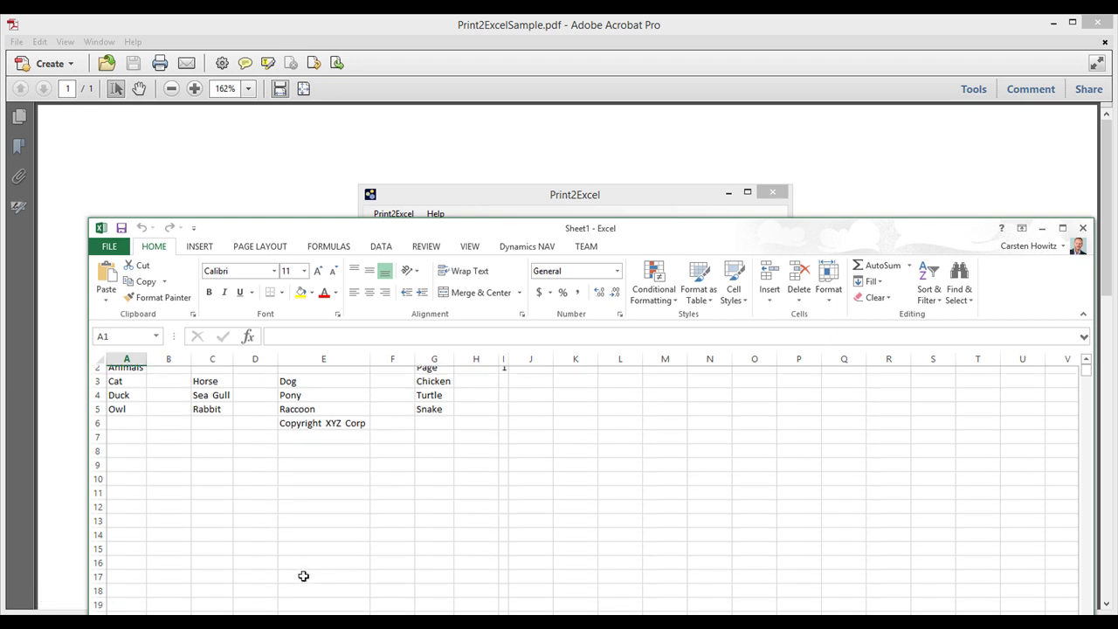
scroll(310, 567, up, 1)
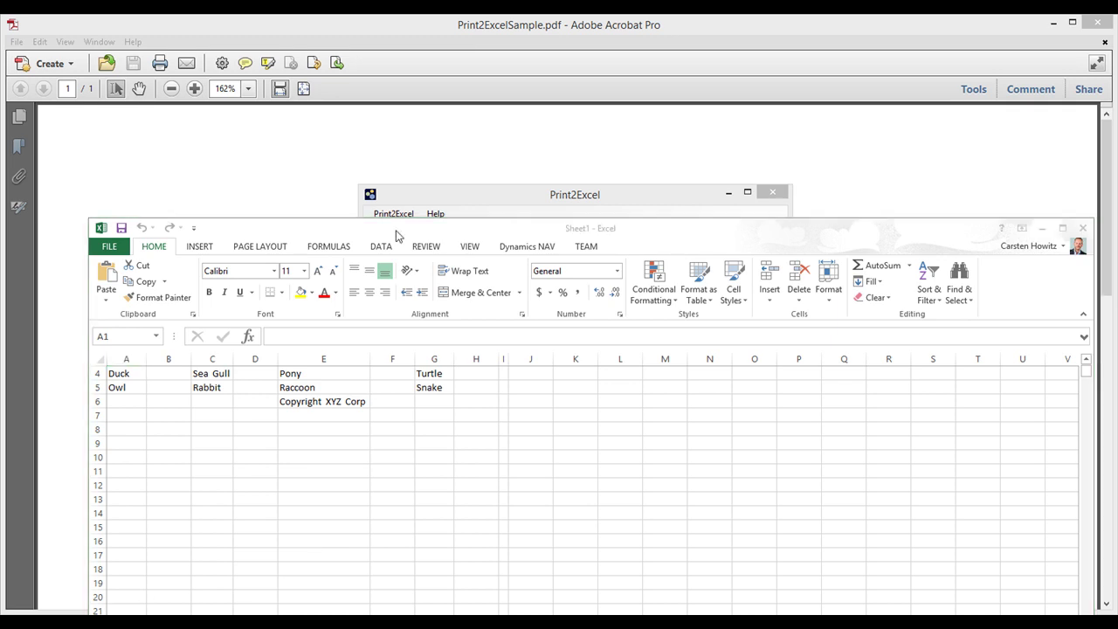
click(99, 229)
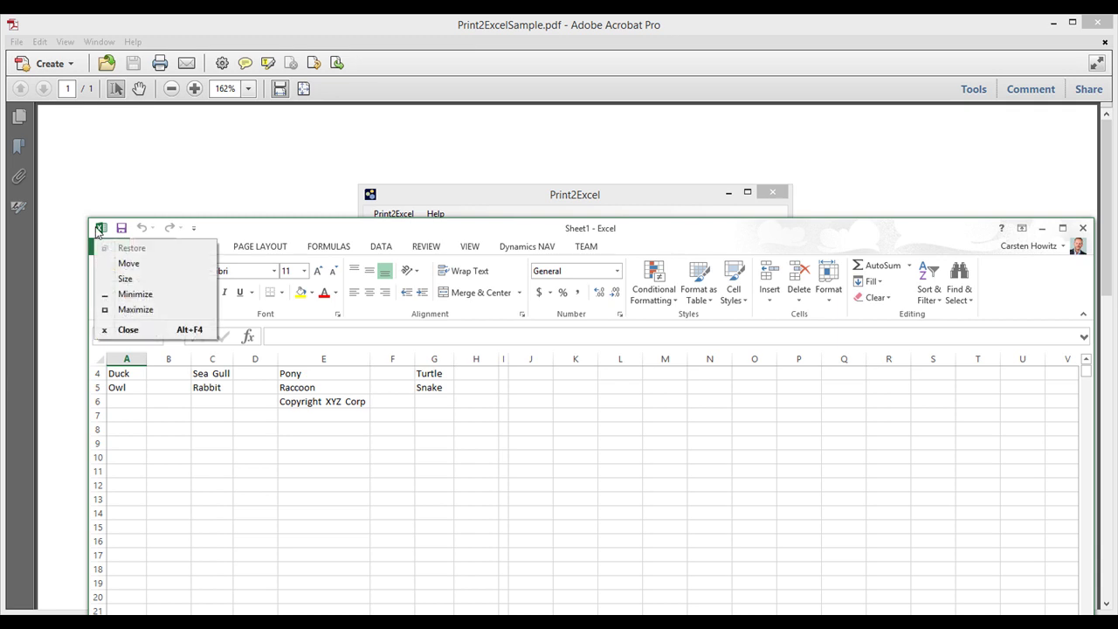
click(112, 335)
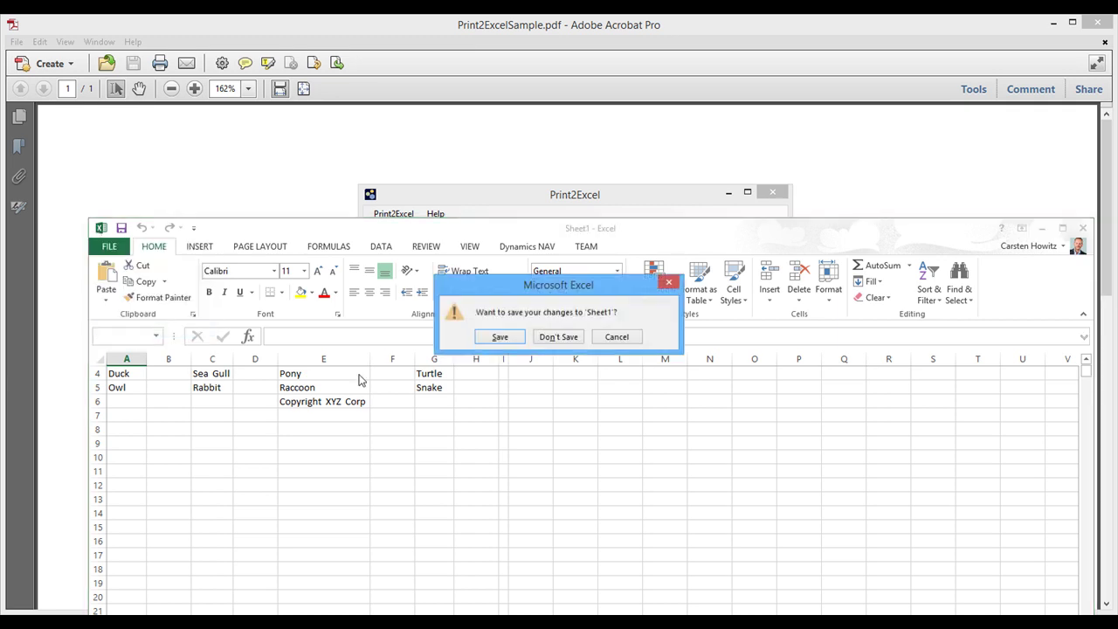
click(552, 342)
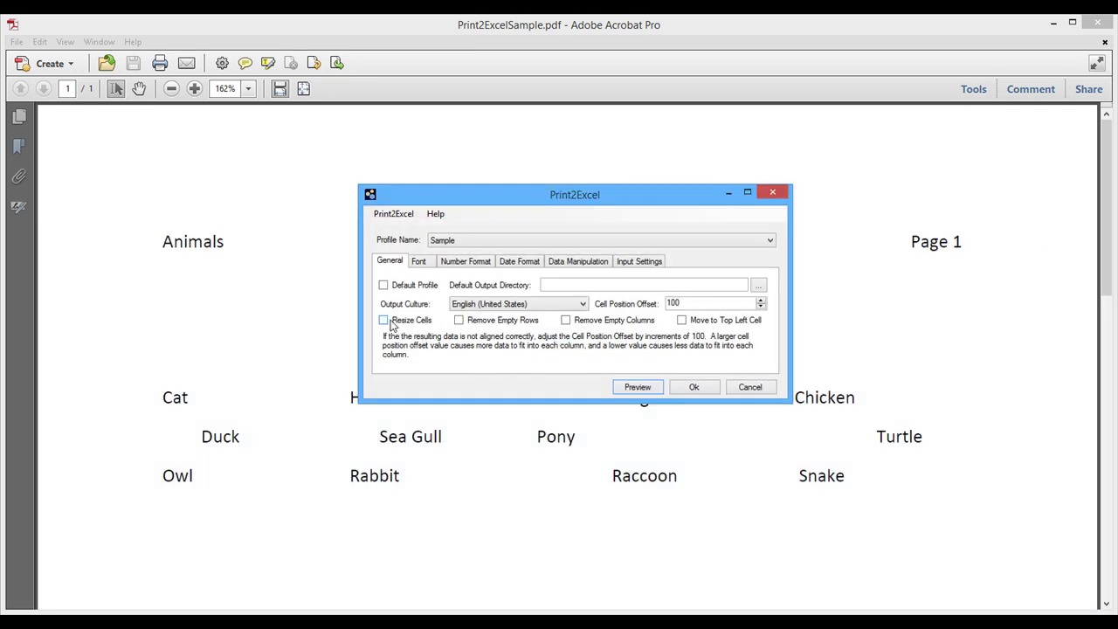
- Turn on Resize Cells, Remove Empty Rows, Remove Empty Columns and Move to Top Left Cell, and preview the Sample profile's output
click(382, 319)
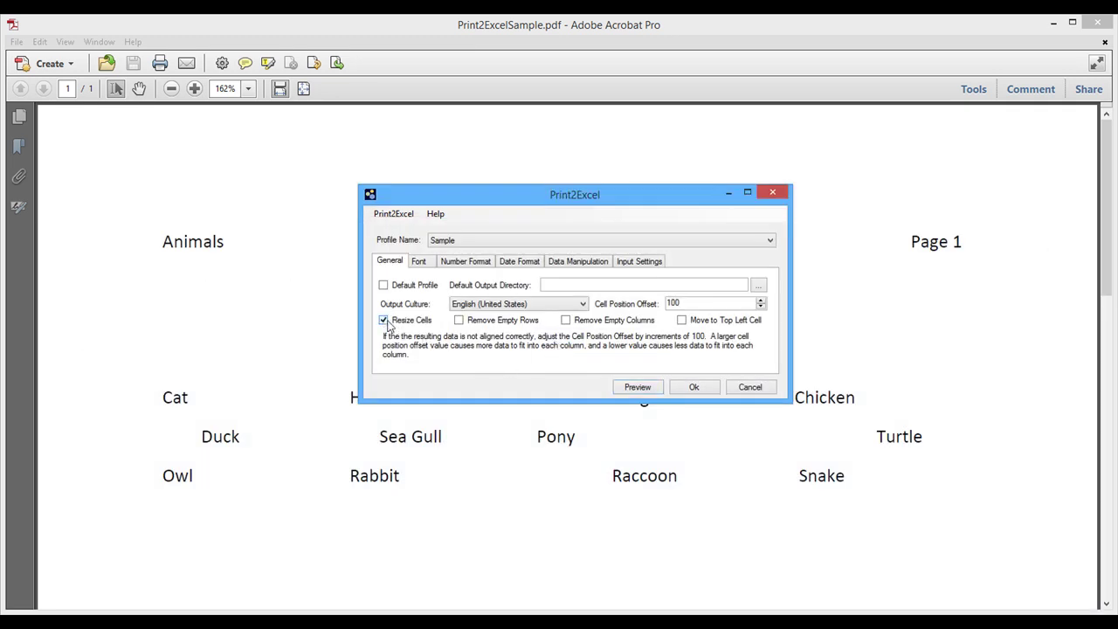
click(465, 322)
click(567, 320)
click(682, 320)
click(640, 388)
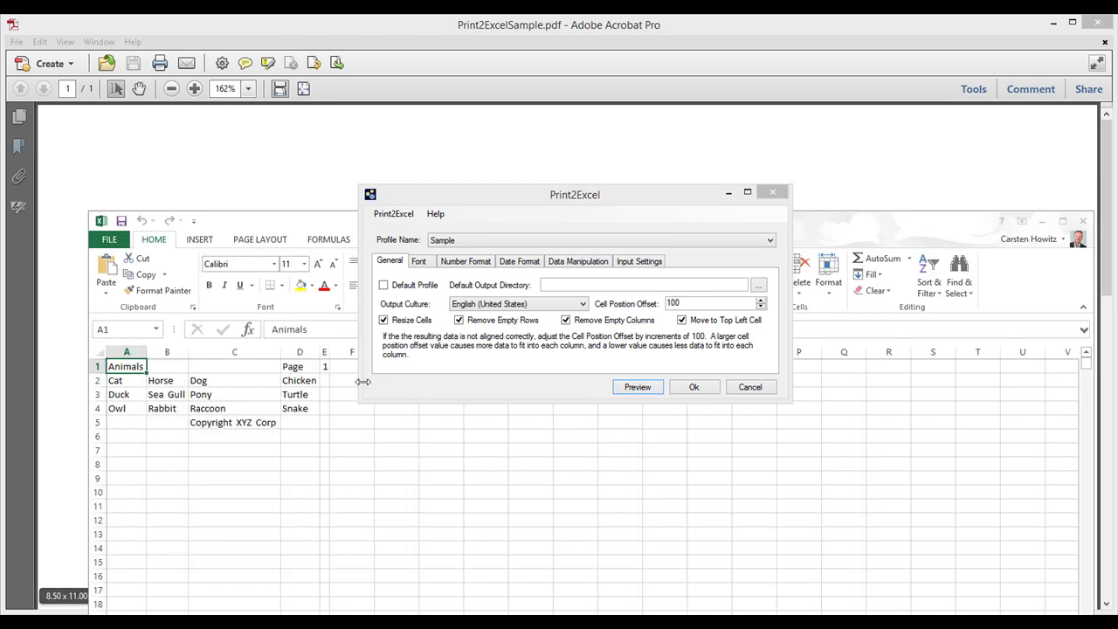
- Inspect the compacted preview with column E widened slightly, and close the workbook without saving it
drag(301, 225, 306, 188)
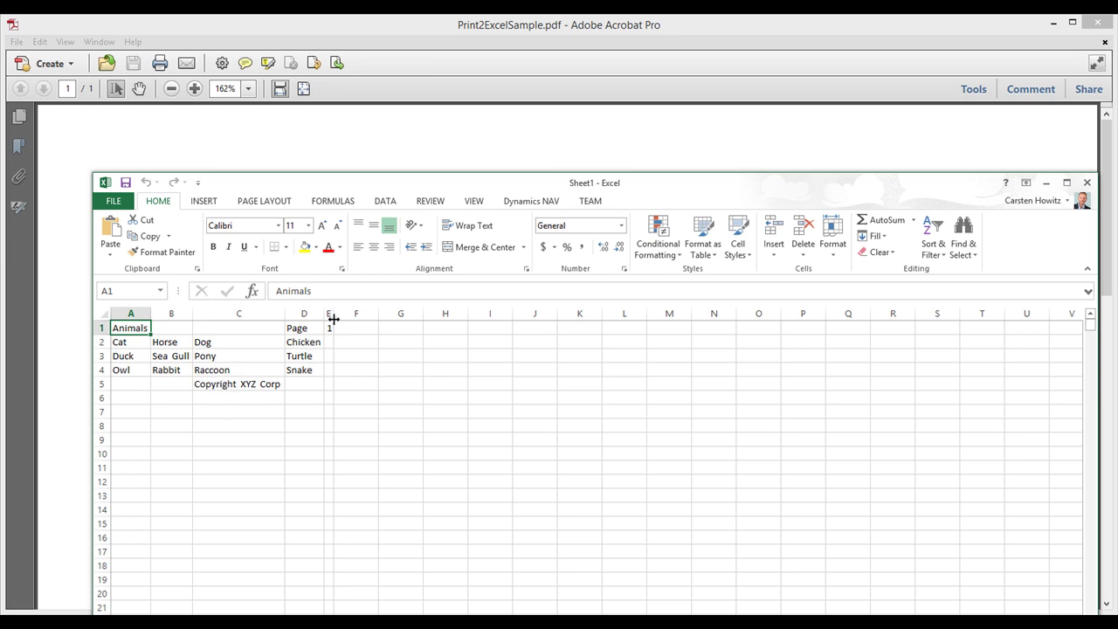
drag(333, 313, 345, 313)
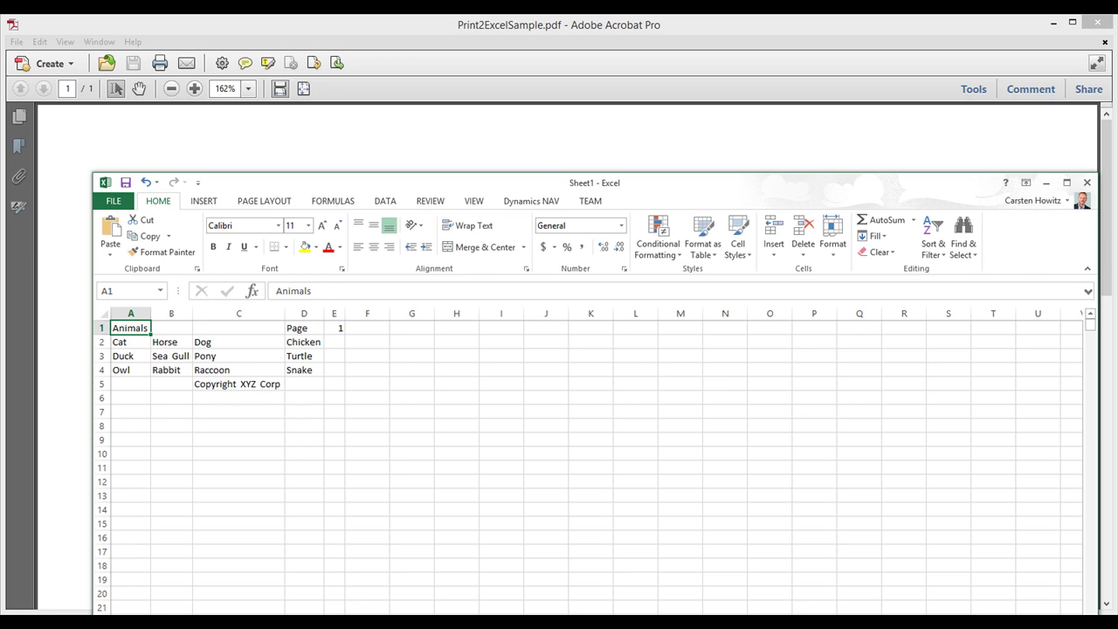
double_click(106, 184)
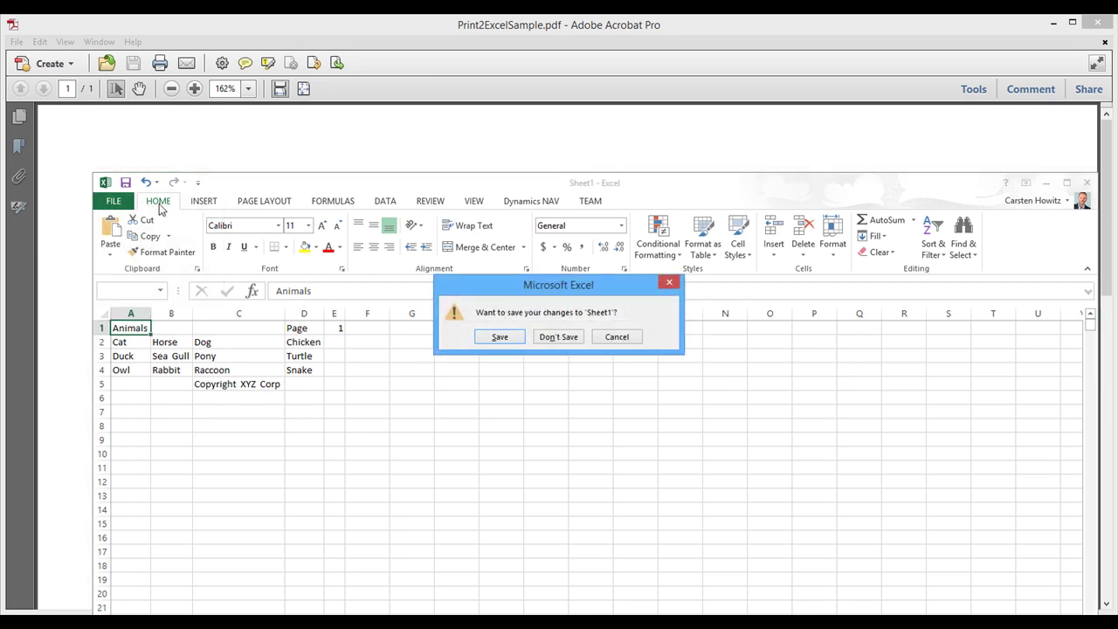
click(559, 337)
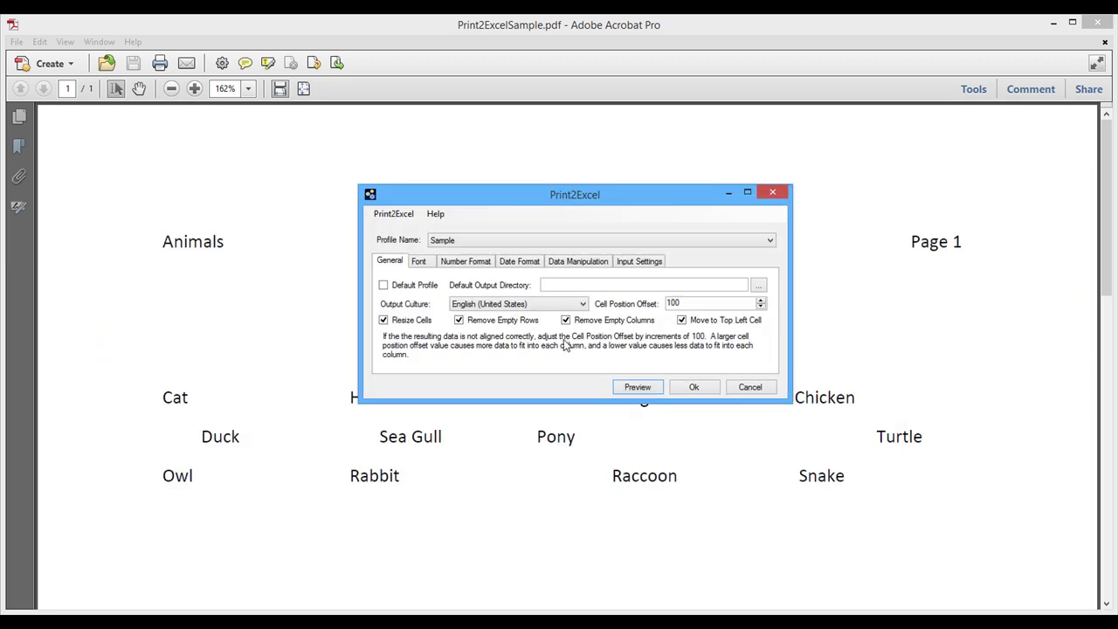
- Add a Remove Row data manipulation section with the keyword Animals to the Sample profile
click(564, 264)
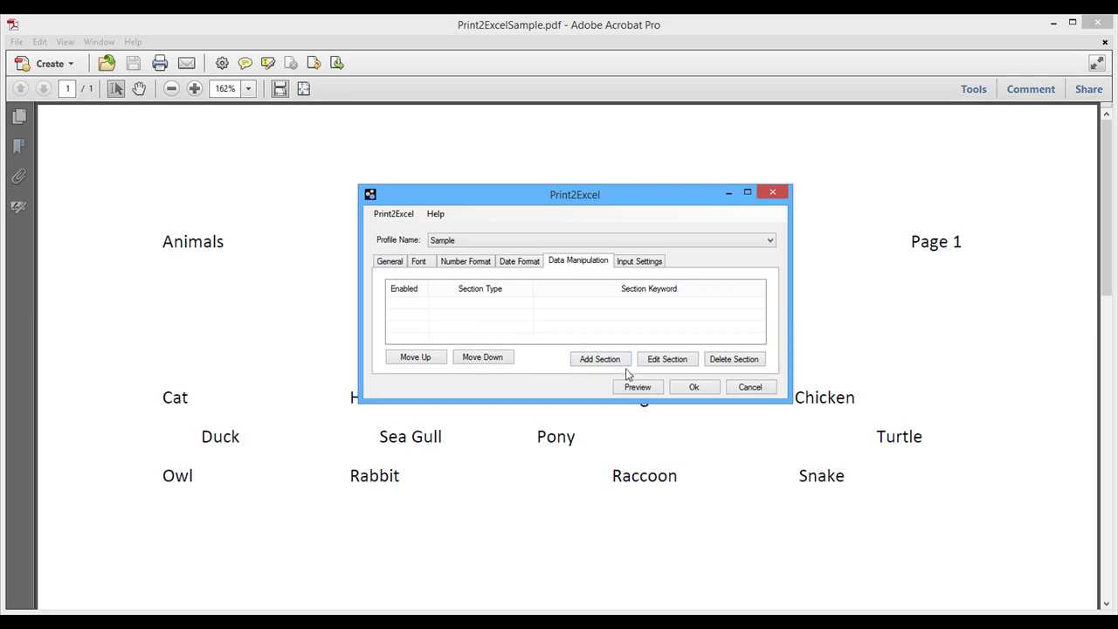
click(599, 361)
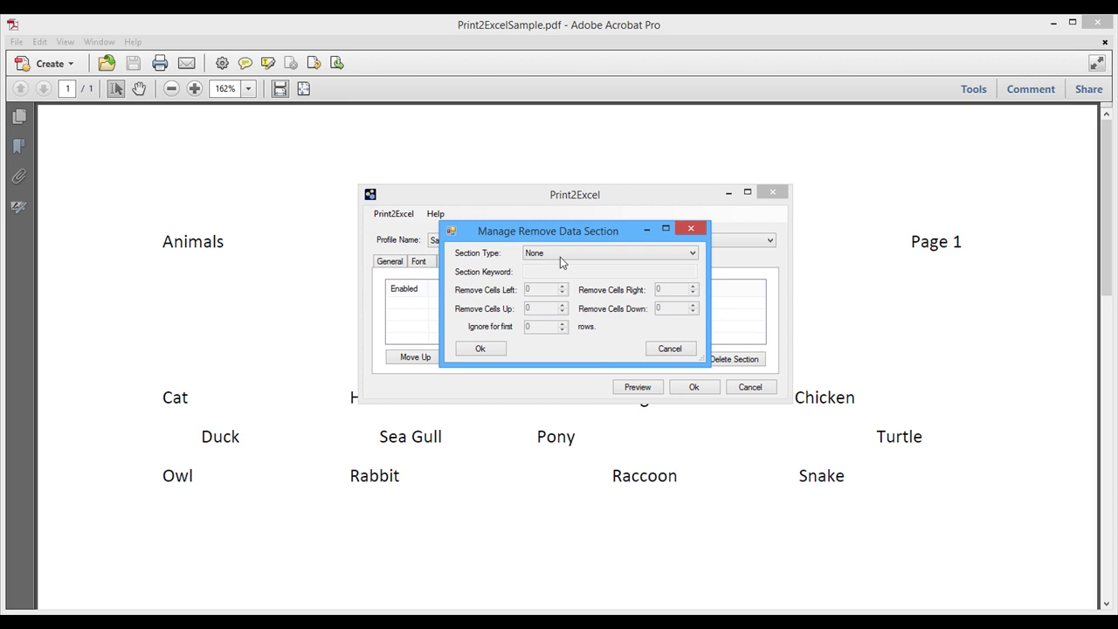
click(559, 256)
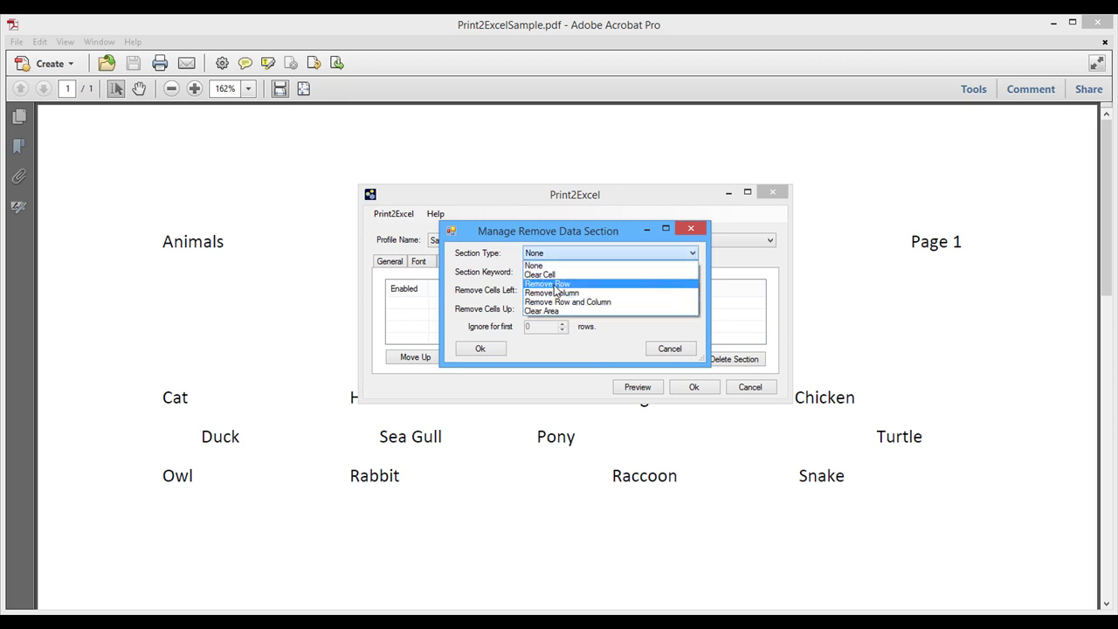
click(556, 284)
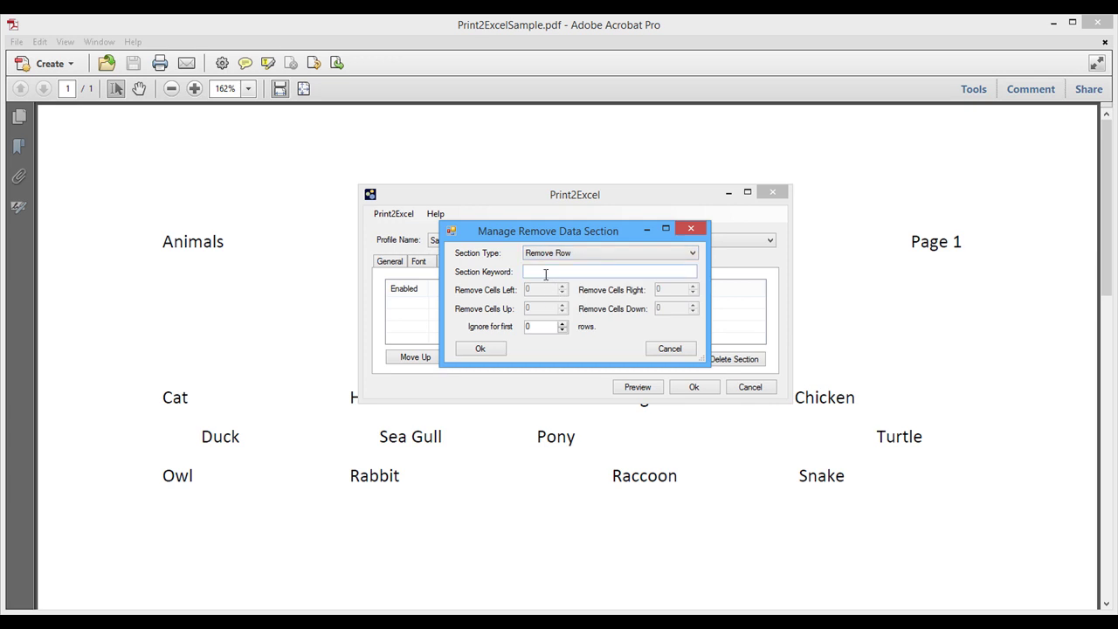
click(545, 274)
click(486, 349)
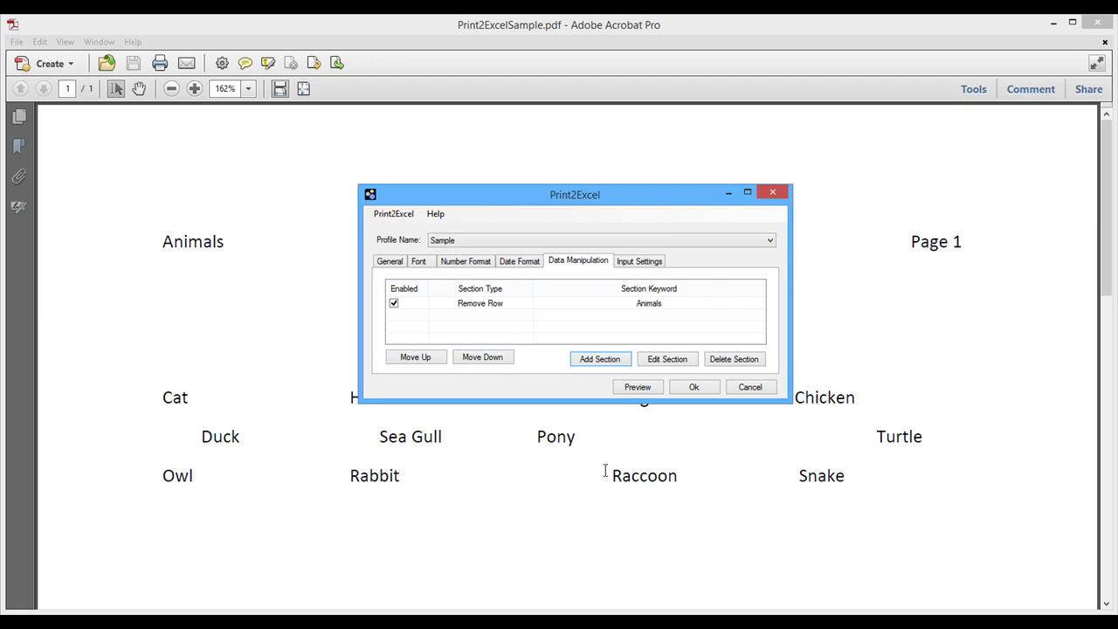
- Check the PDF's footer text and add a second Remove Row section with the keyword Copyright
click(1014, 514)
scroll(1013, 516, down, 3)
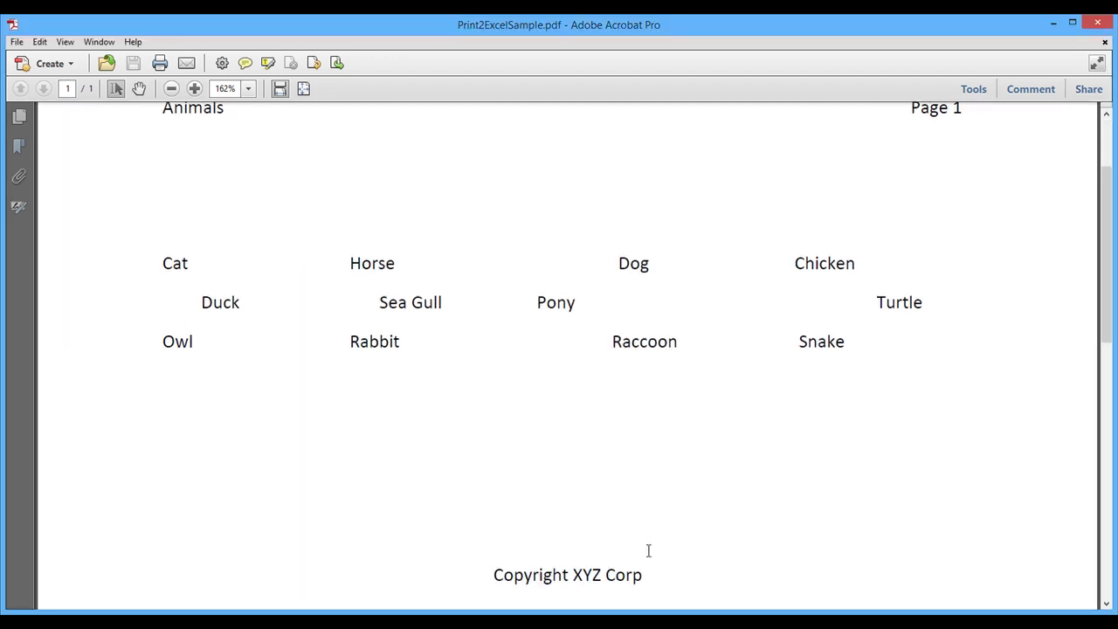
click(696, 609)
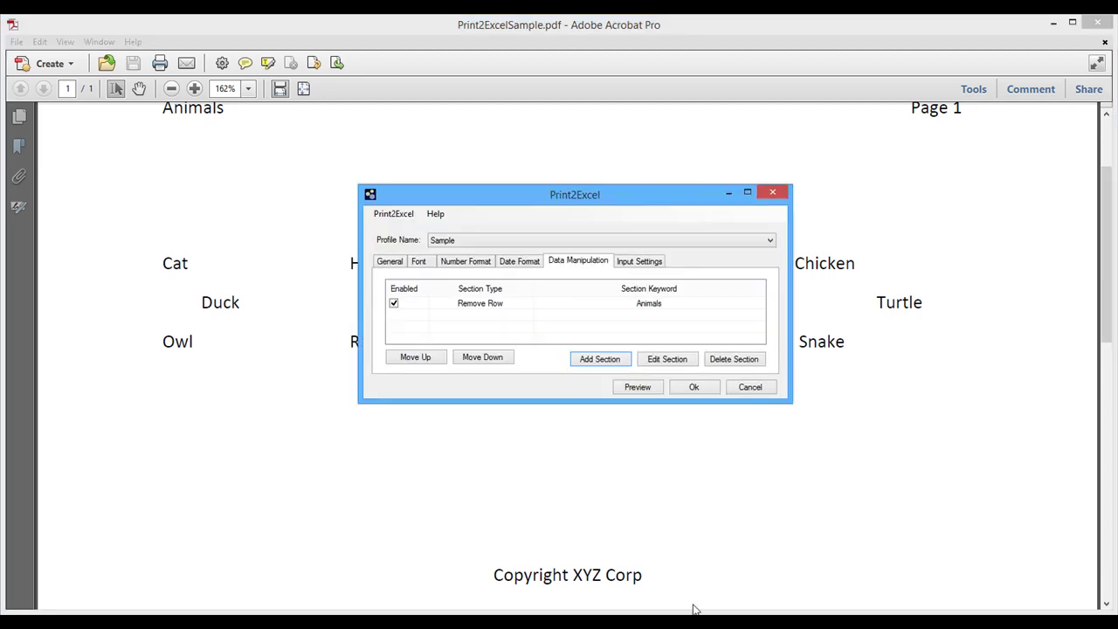
click(591, 360)
click(554, 255)
click(559, 284)
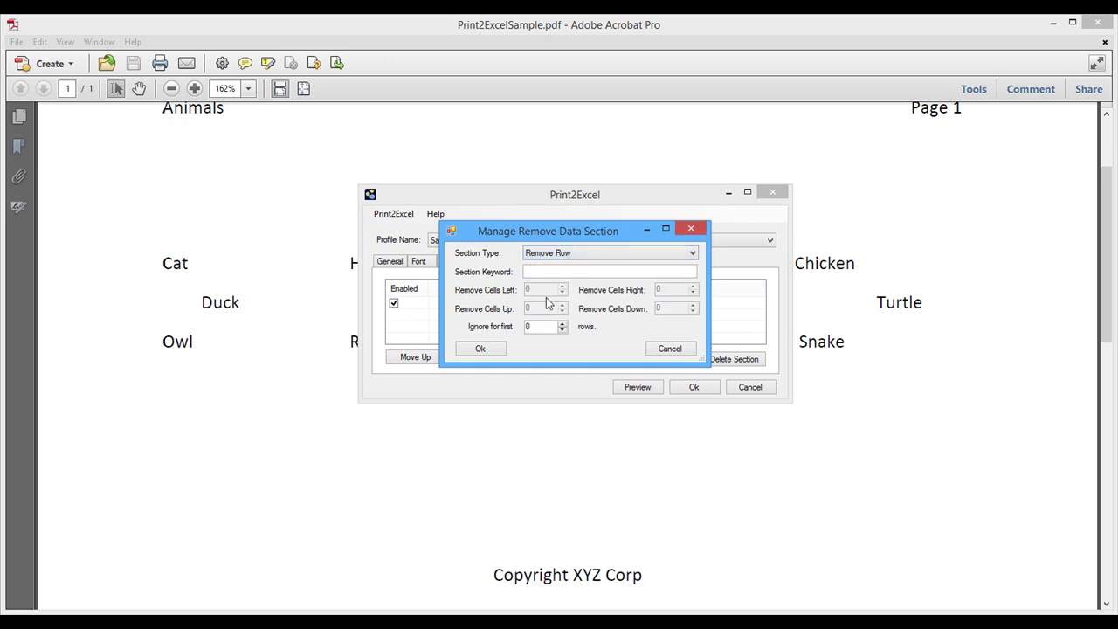
click(538, 271)
text(Copyright)
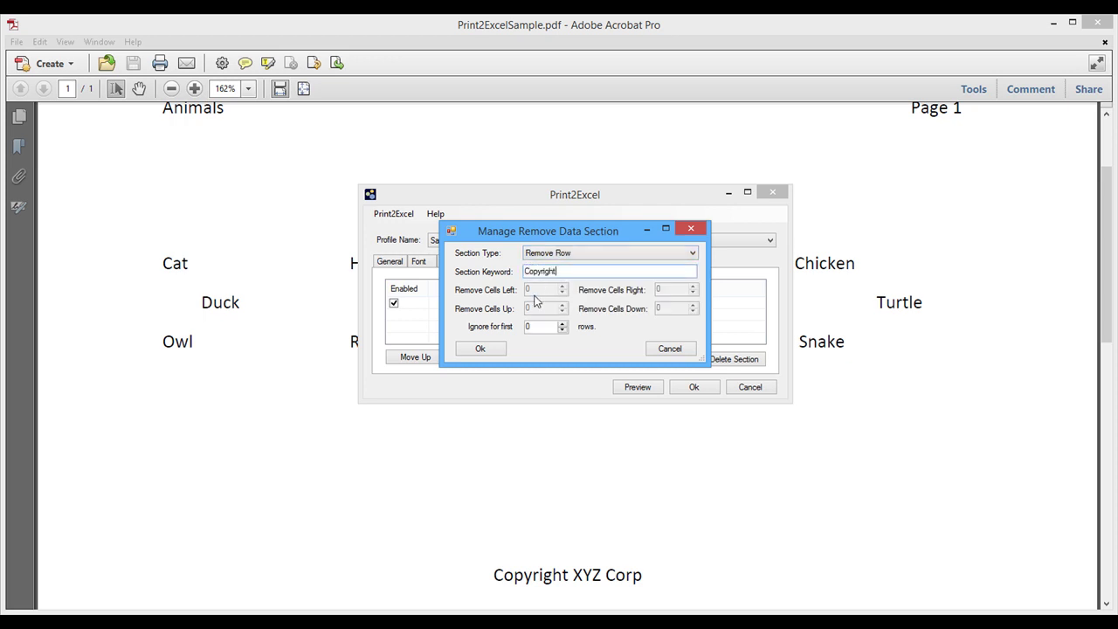
click(483, 350)
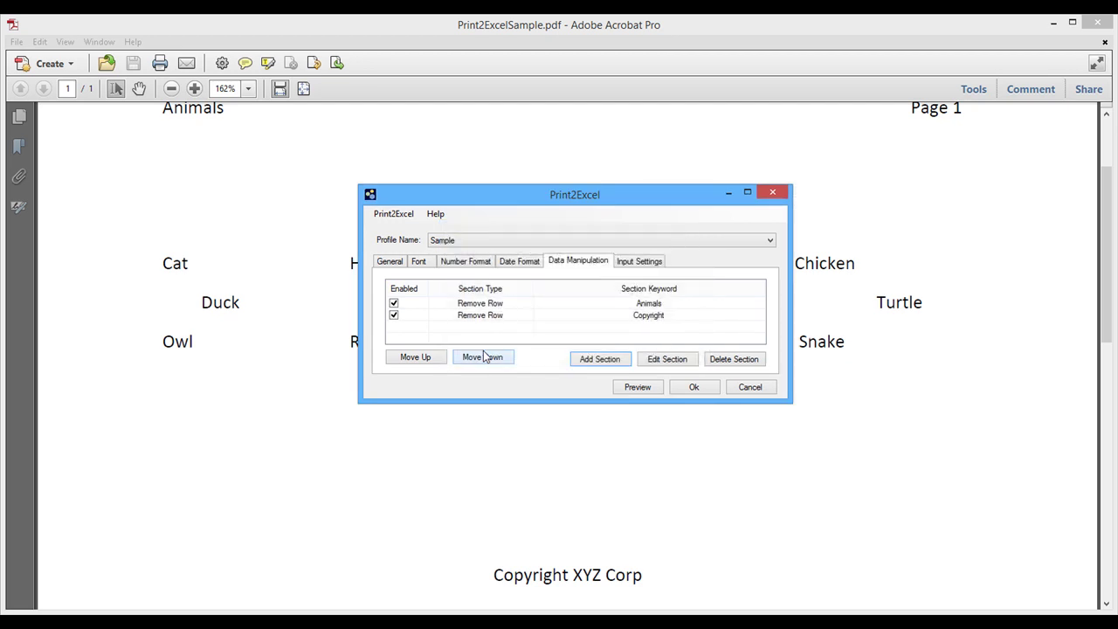
- Preview the output with both Remove Row sections applied, and return to the Sample profile's general settings
click(632, 387)
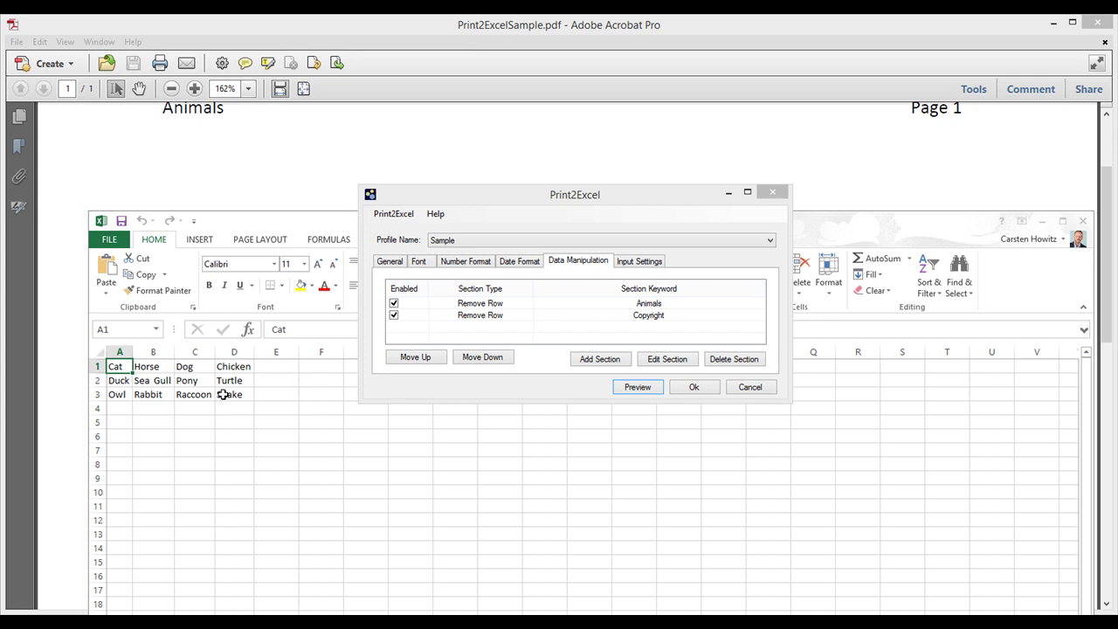
click(391, 261)
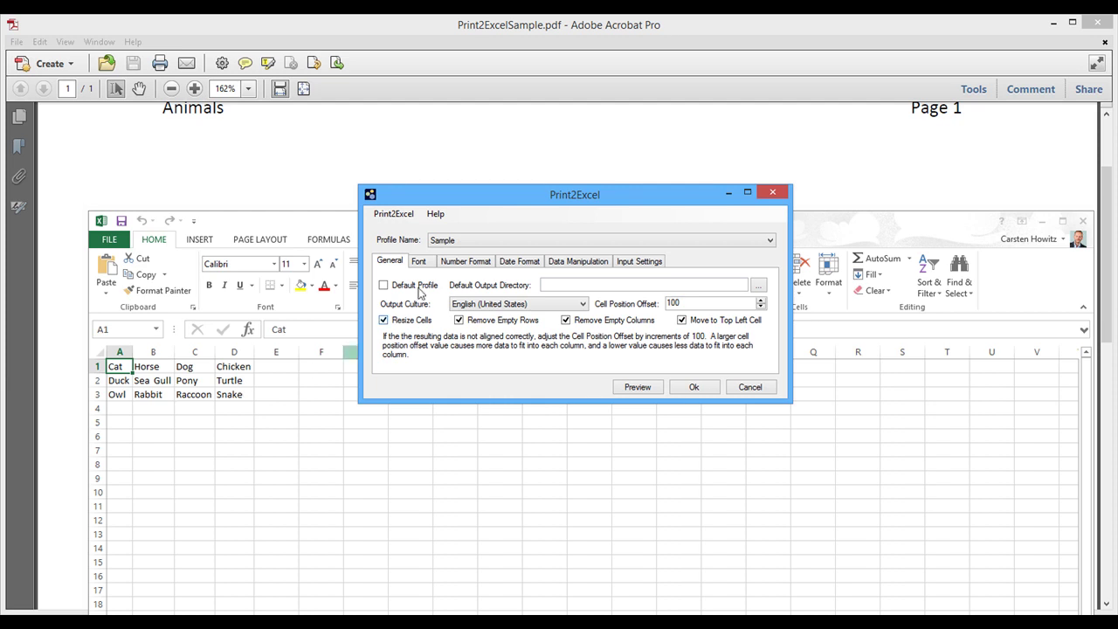
click(454, 242)
click(457, 261)
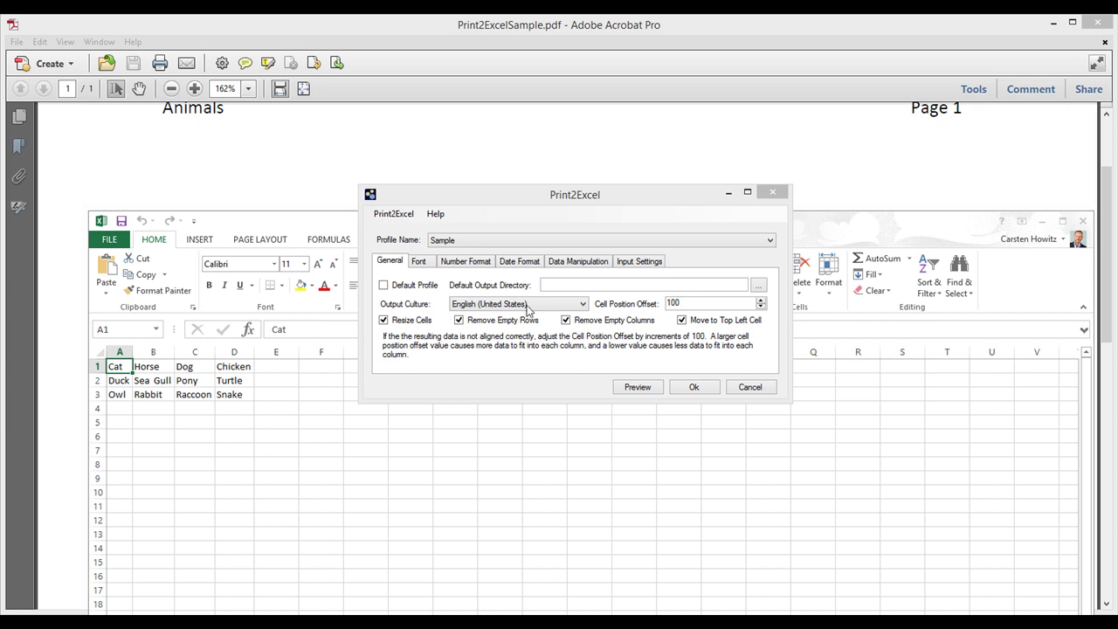
- Close the preview workbook made with the Remove Row sections without saving it
click(222, 225)
click(100, 221)
click(122, 323)
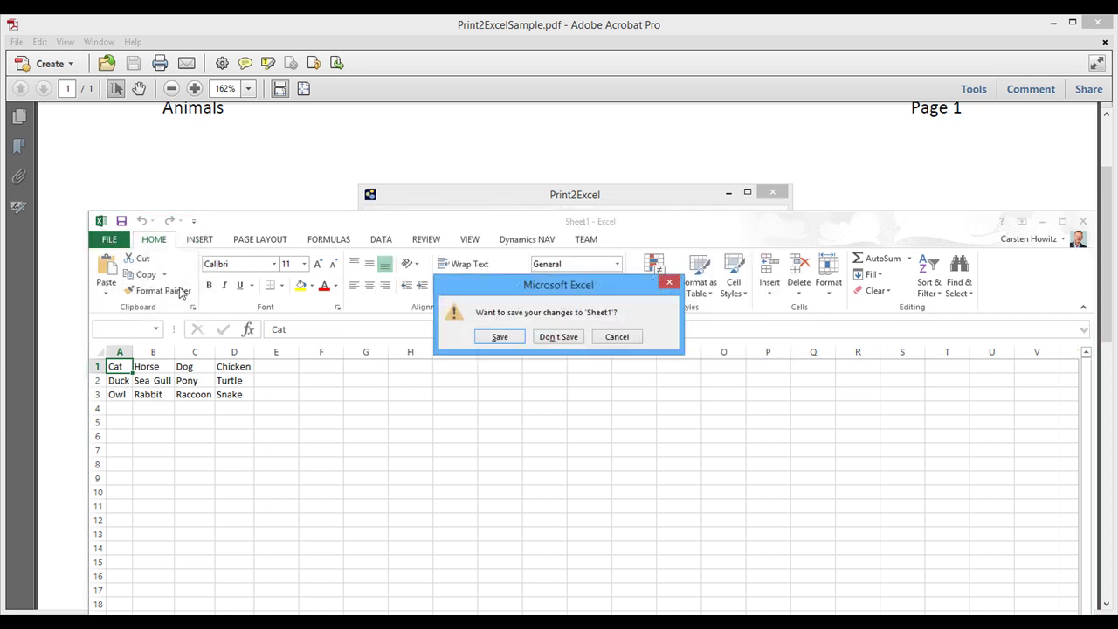
click(556, 337)
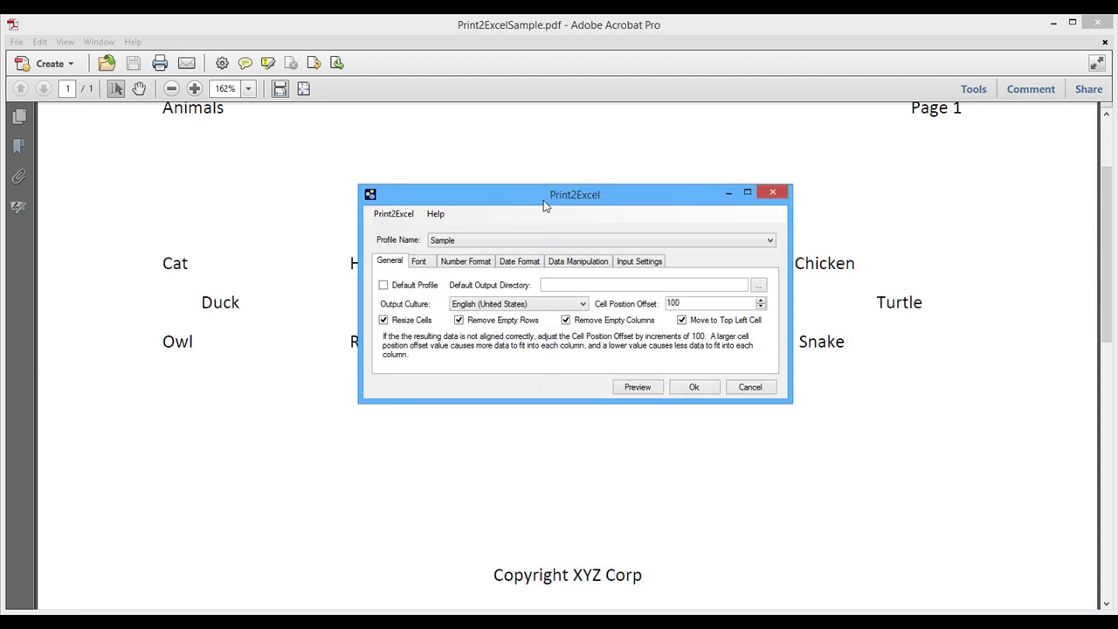
- Set the Sample profile's Cell Position Offset to 50 and preview the output below the PDF's animal rows
drag(545, 204, 513, 384)
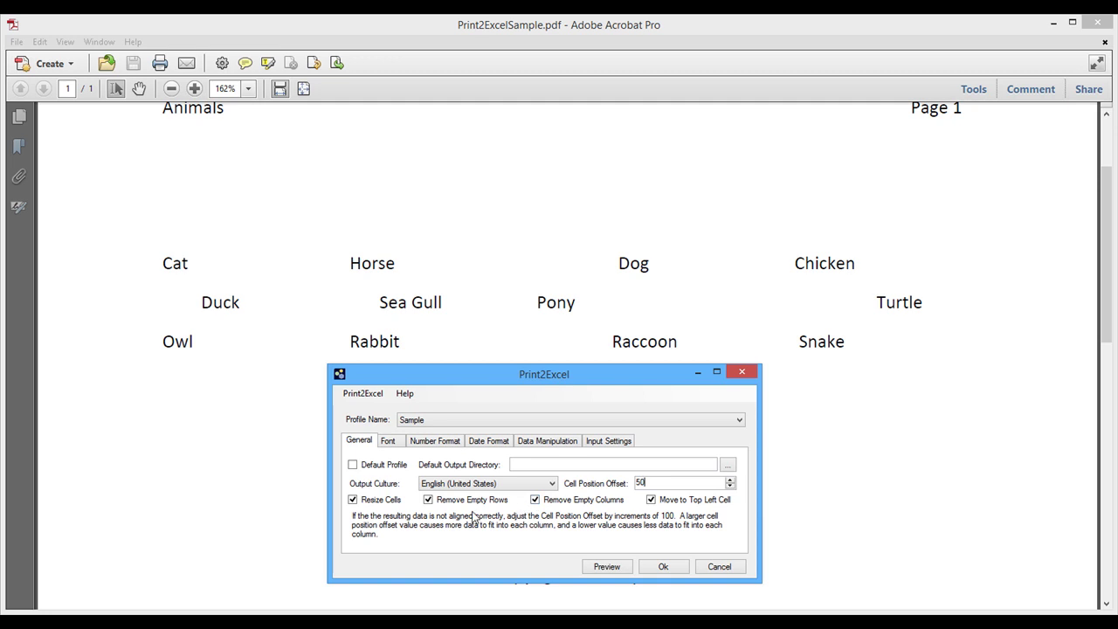
click(609, 567)
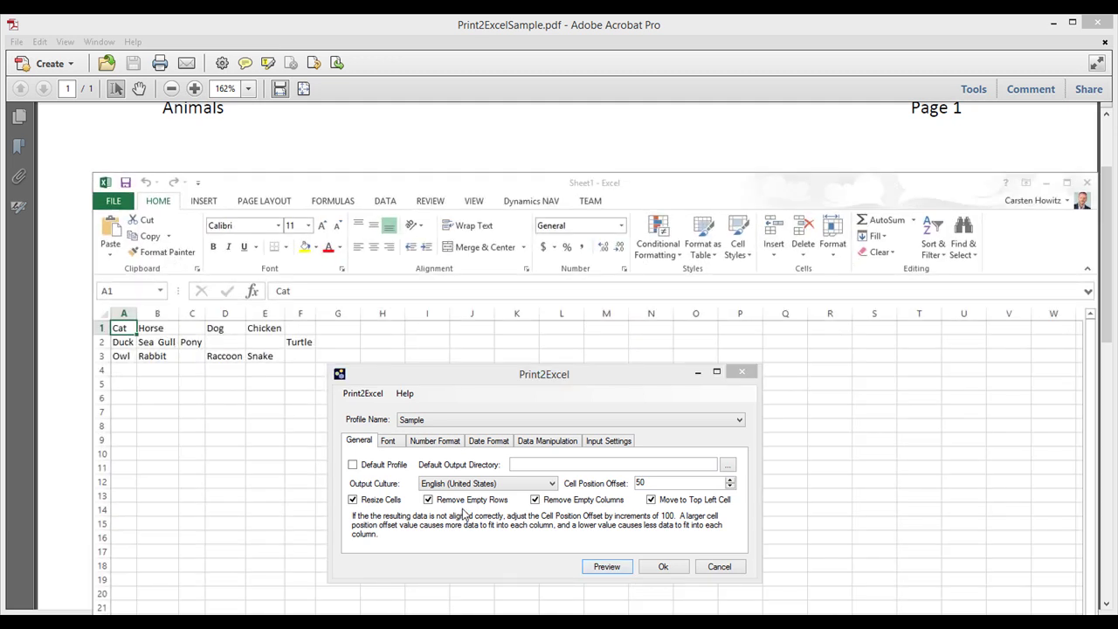
drag(511, 194, 632, 384)
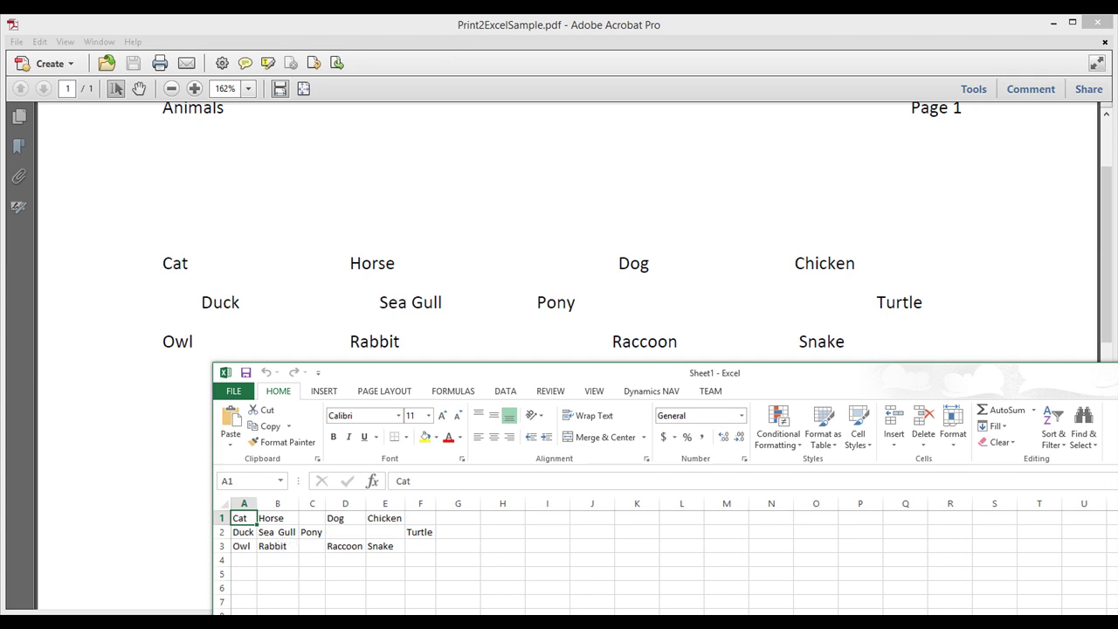
- Close the 50-offset preview workbook without saving it
click(226, 375)
click(225, 377)
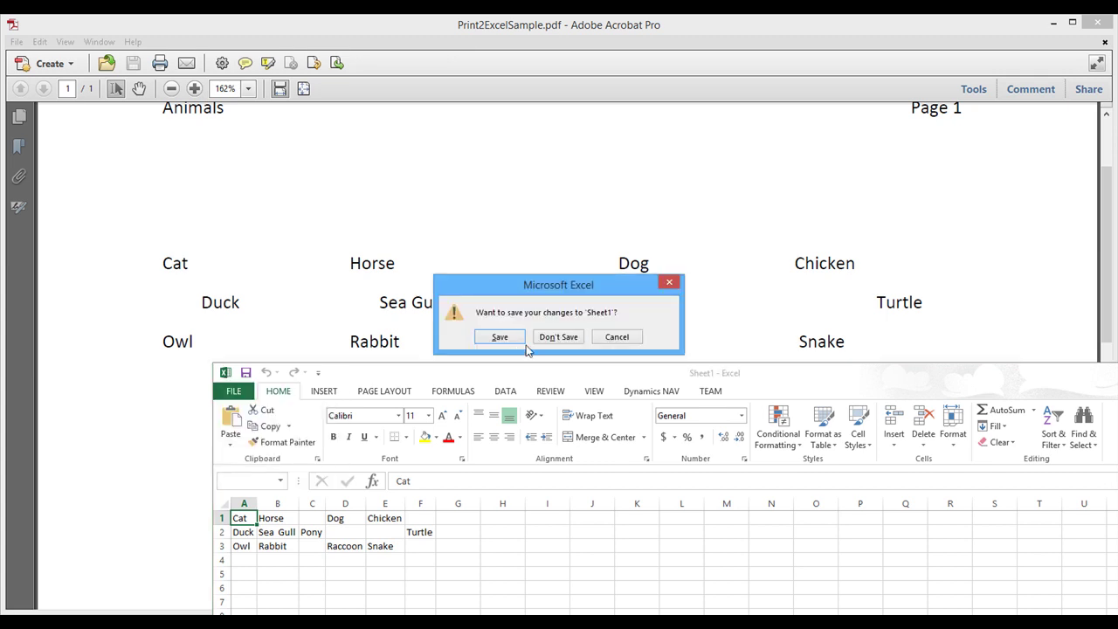
click(558, 337)
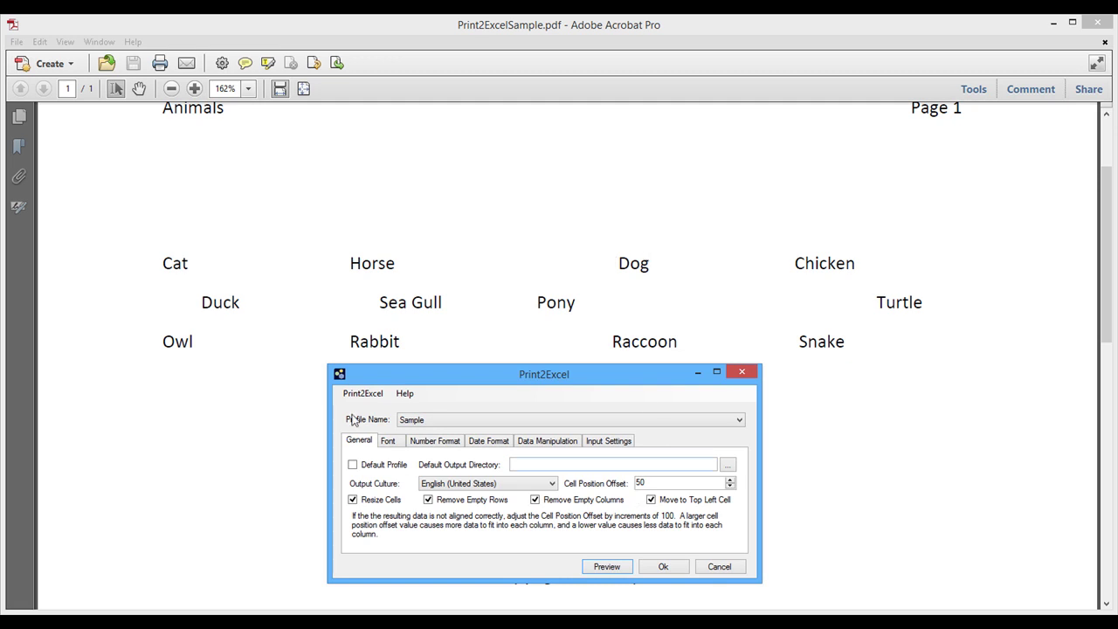
- Set the Cell Position Offset to 20 and preview the output, placing the workbook below the PDF's animal rows for comparison
click(663, 483)
text(20)
click(601, 567)
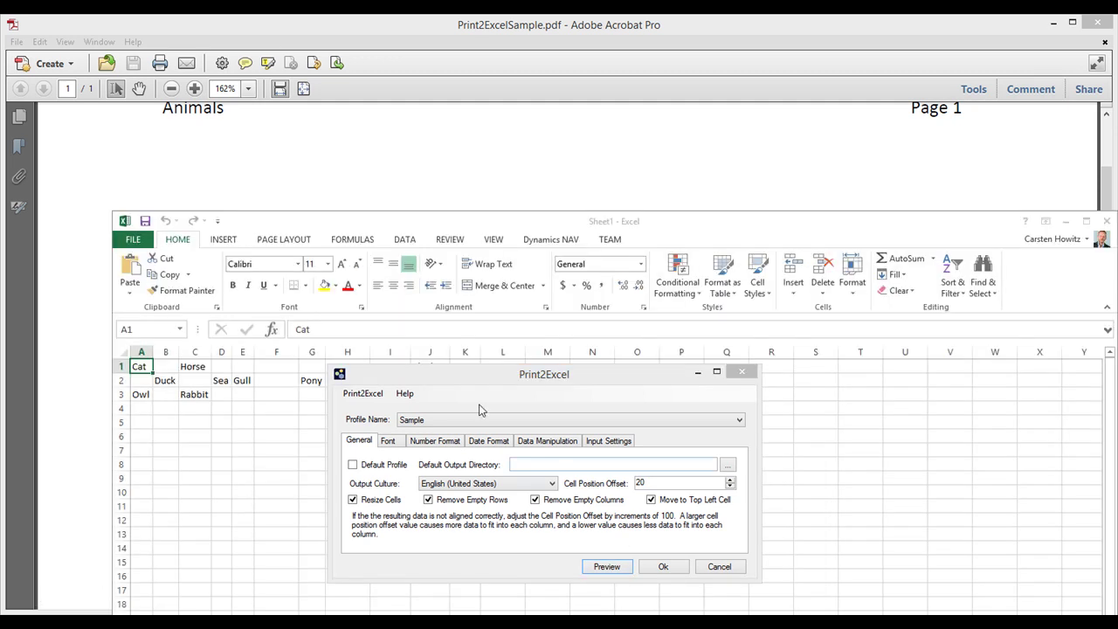
drag(522, 232, 526, 394)
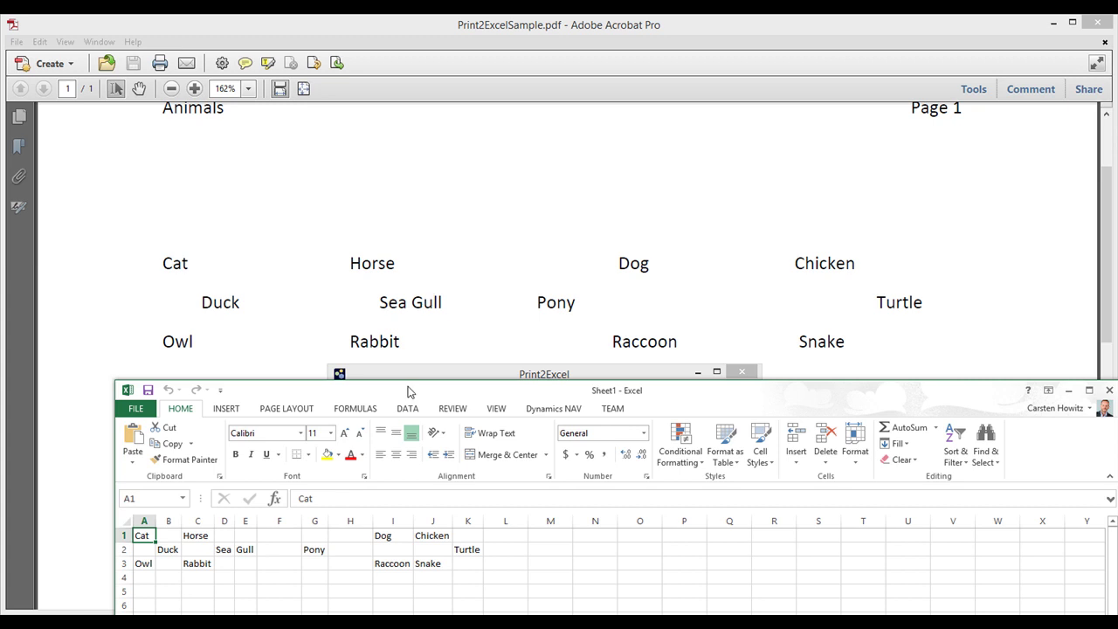
- Close the 20-offset preview workbook without saving it and set the Sample profile's Cell Position Offset to 100
double_click(127, 389)
click(572, 339)
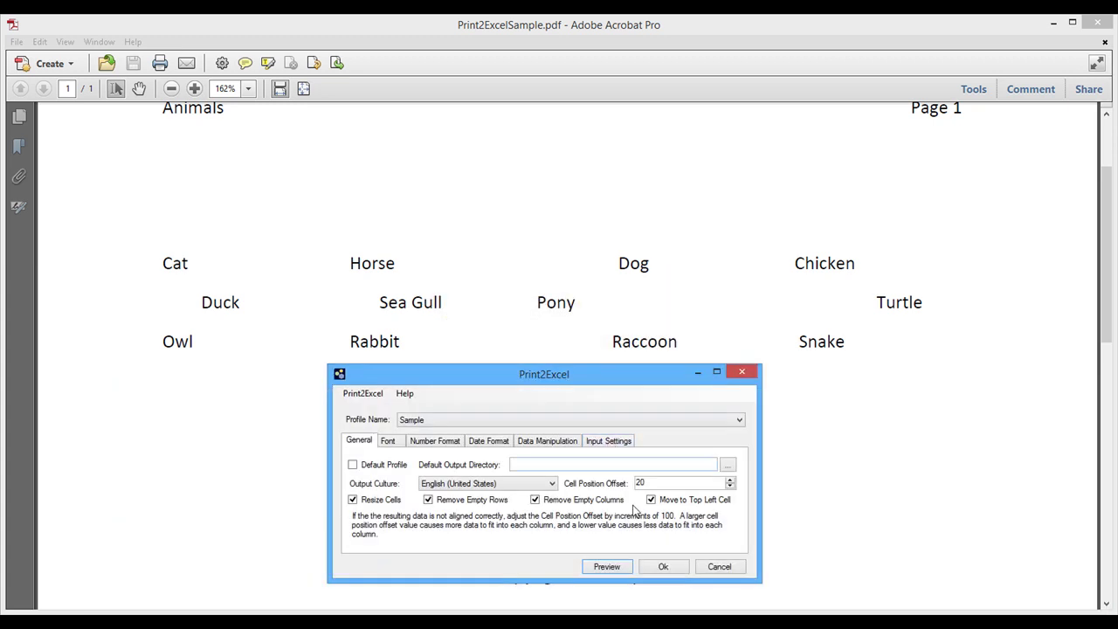
drag(655, 381, 644, 287)
click(654, 388)
key(BackSpace)
text(100)
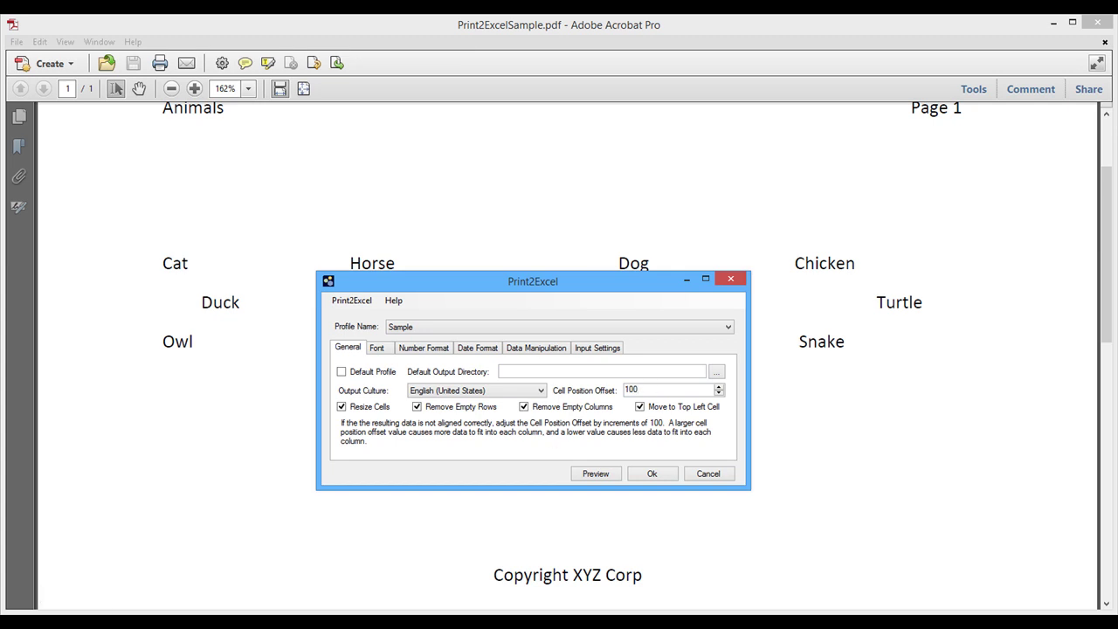
drag(389, 284, 384, 264)
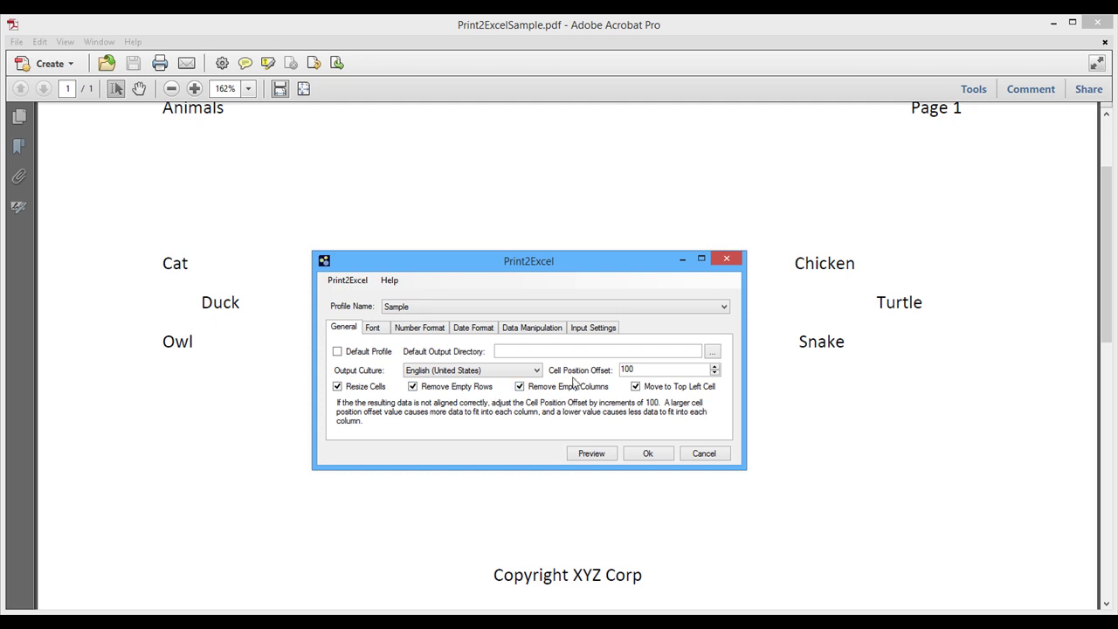
- Examine the Clear Area section type's settings for a new data manipulation section, cancel it, and return to the general settings
click(521, 329)
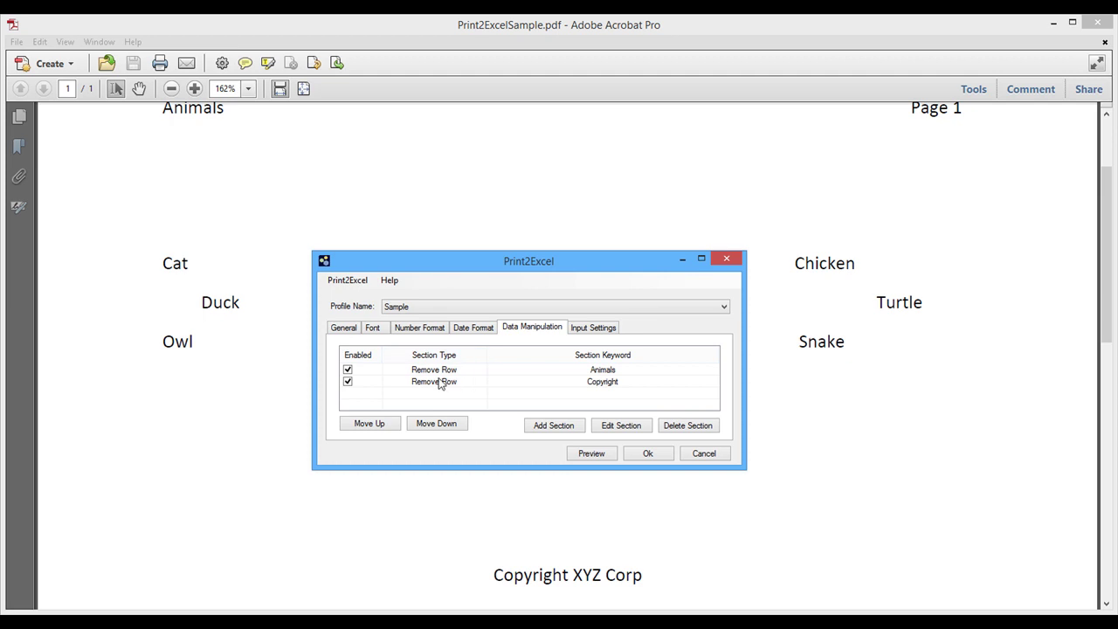
click(558, 425)
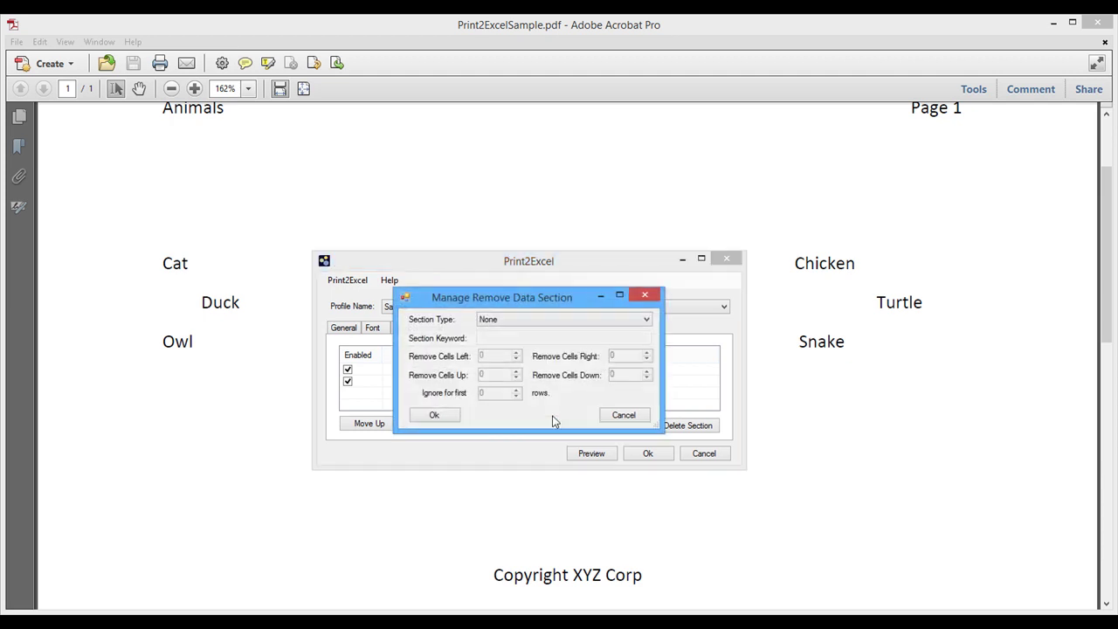
click(526, 322)
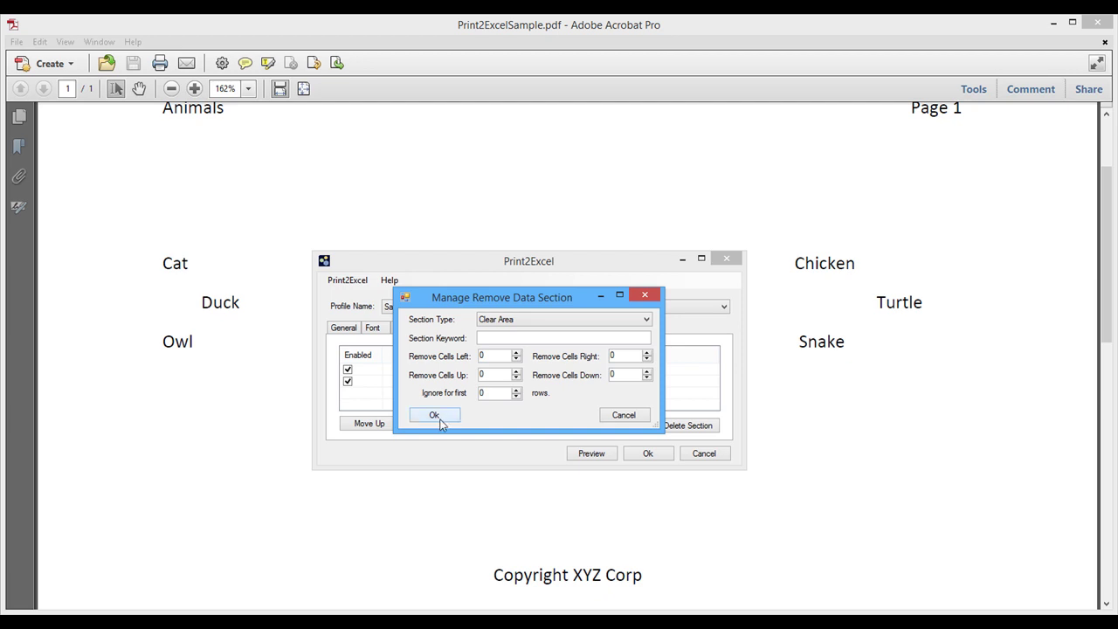
click(624, 416)
click(357, 329)
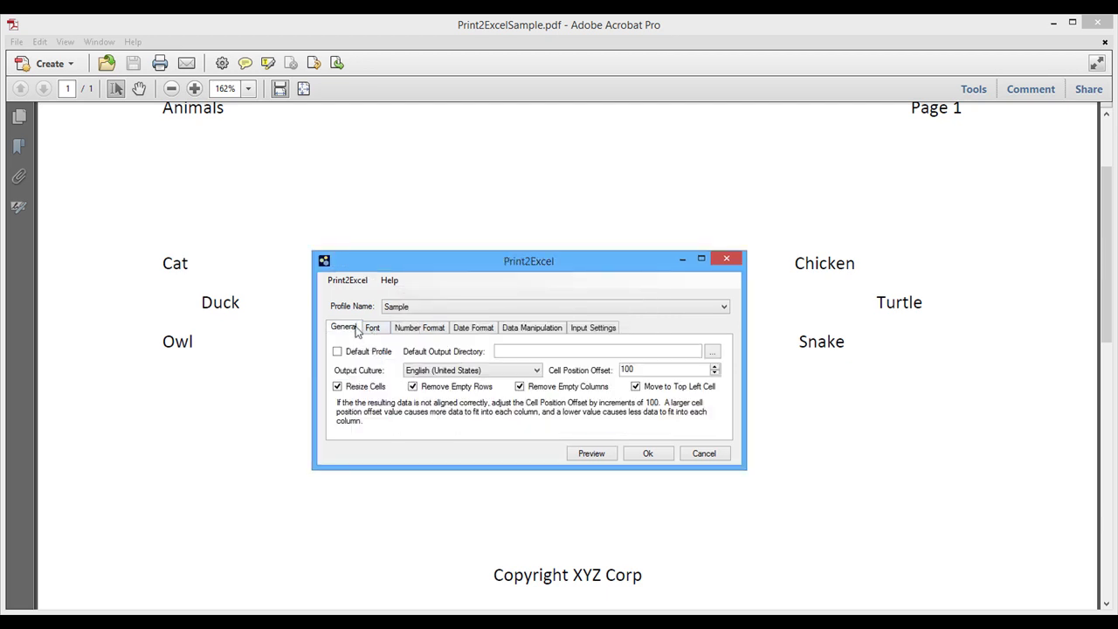